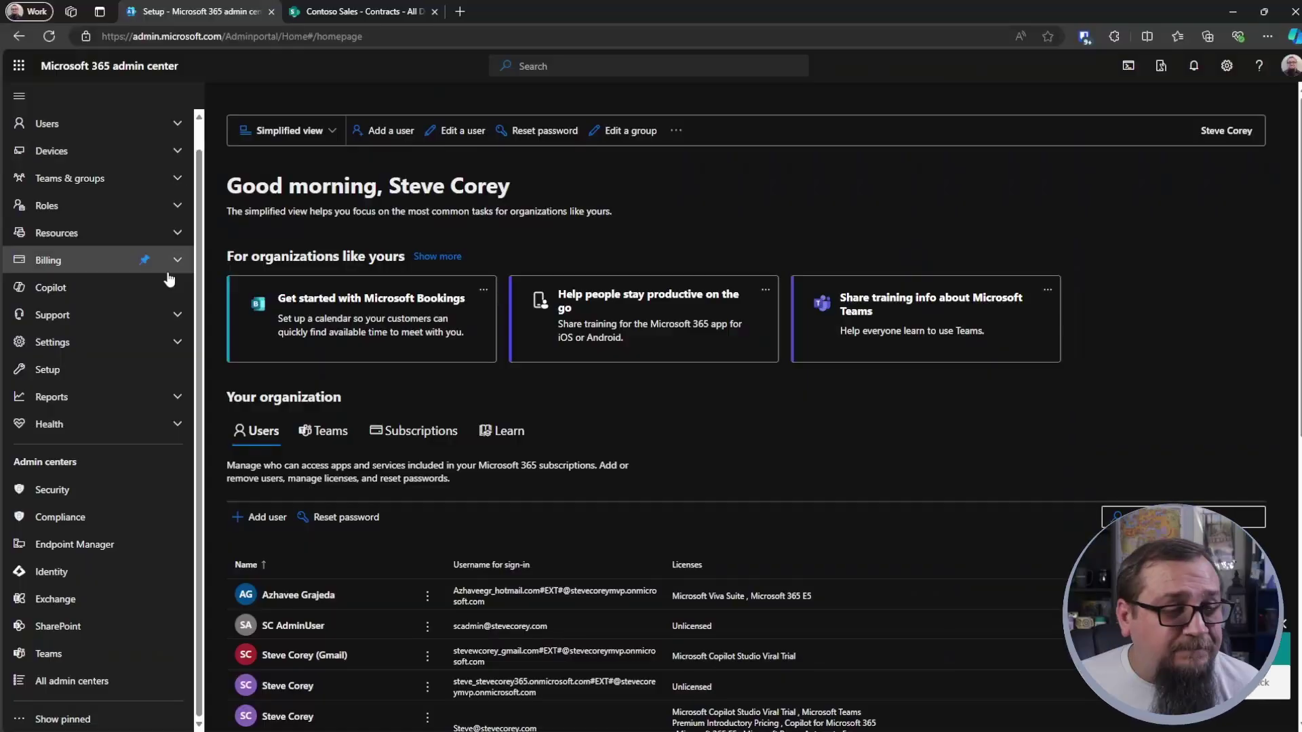
{"action": "left_click", "coordinate": [103, 371]}
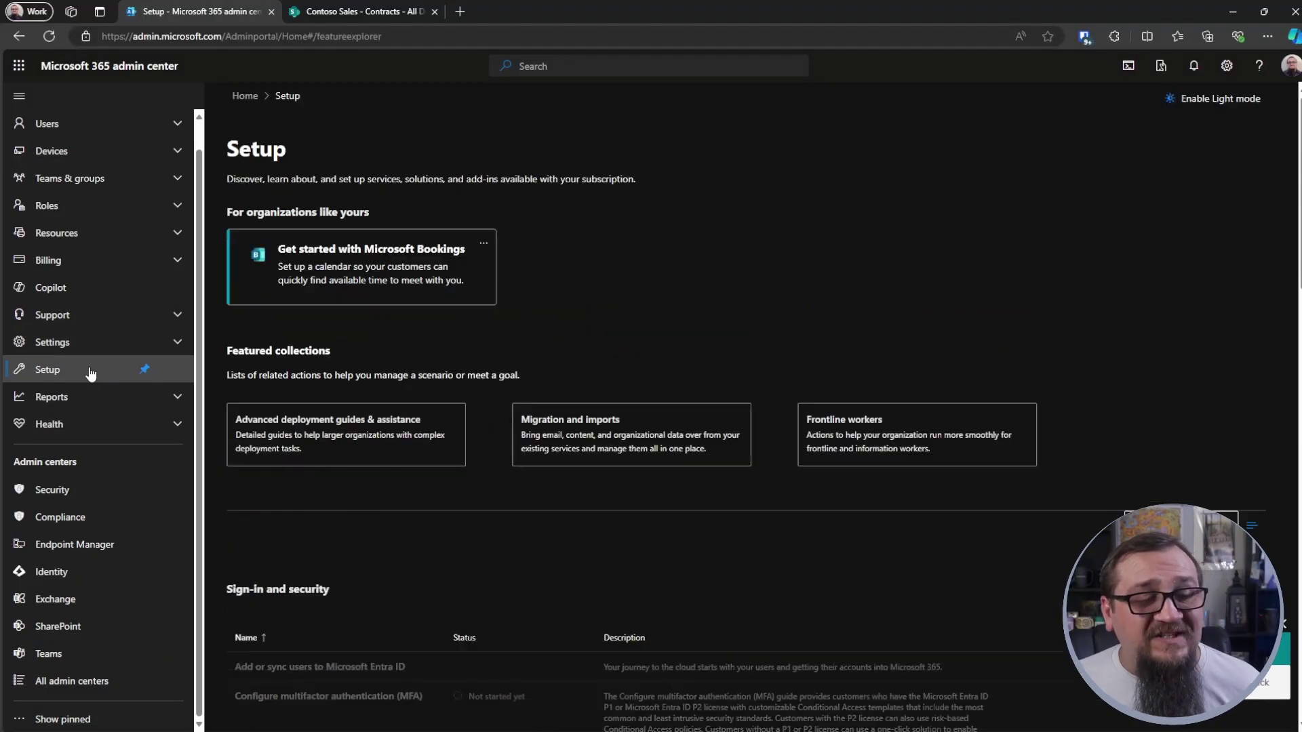
{"action": "scroll", "coordinate": [323, 367], "scroll_direction": "down", "scroll_amount": 10}
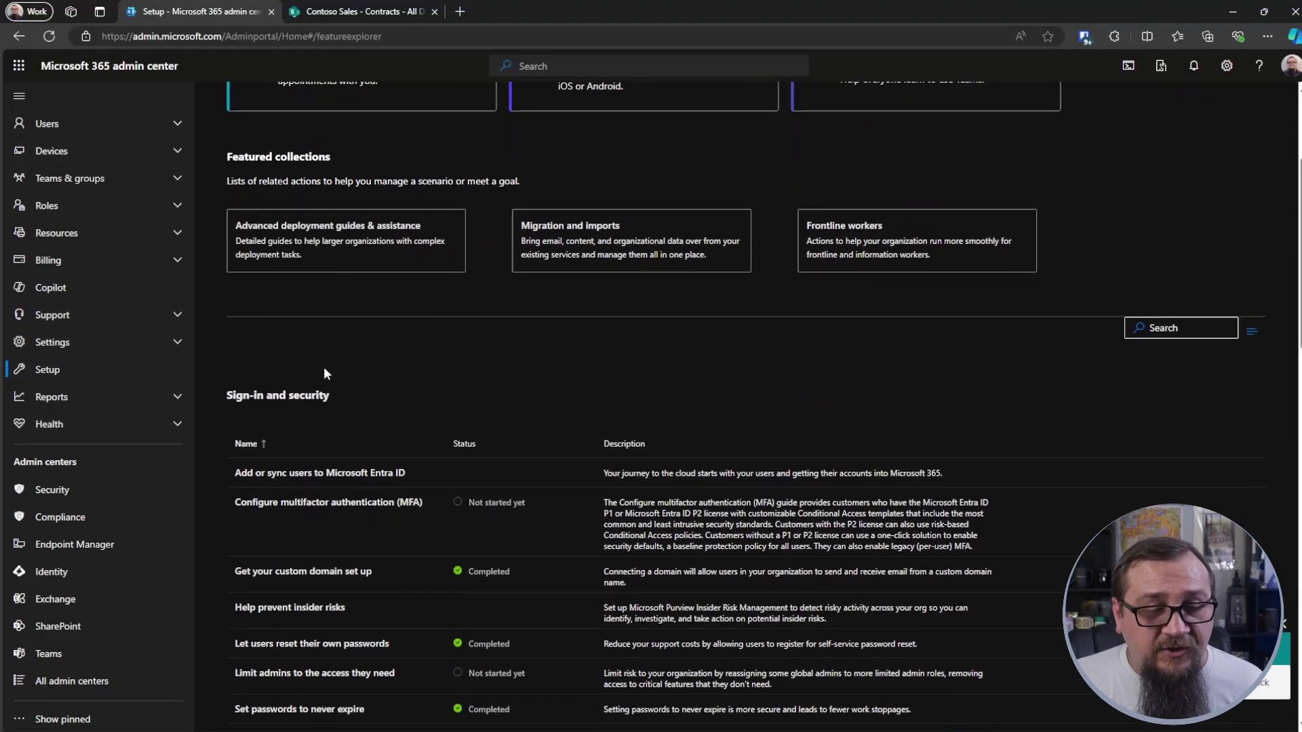
{"action": "scroll", "coordinate": [349, 389], "scroll_direction": "down", "scroll_amount": 5}
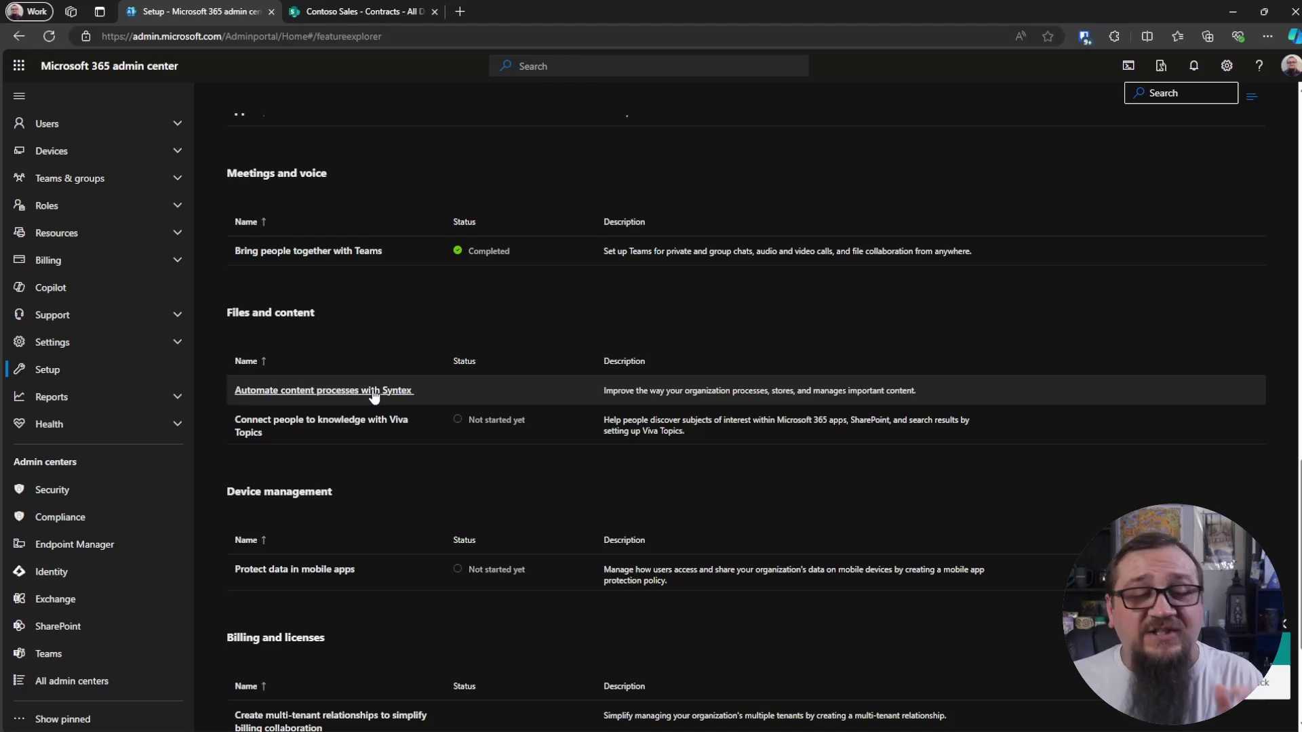
Step: Go from the Syntex content-processing card to the Syntex settings page in the admin center
{"action": "left_click", "coordinate": [373, 391]}
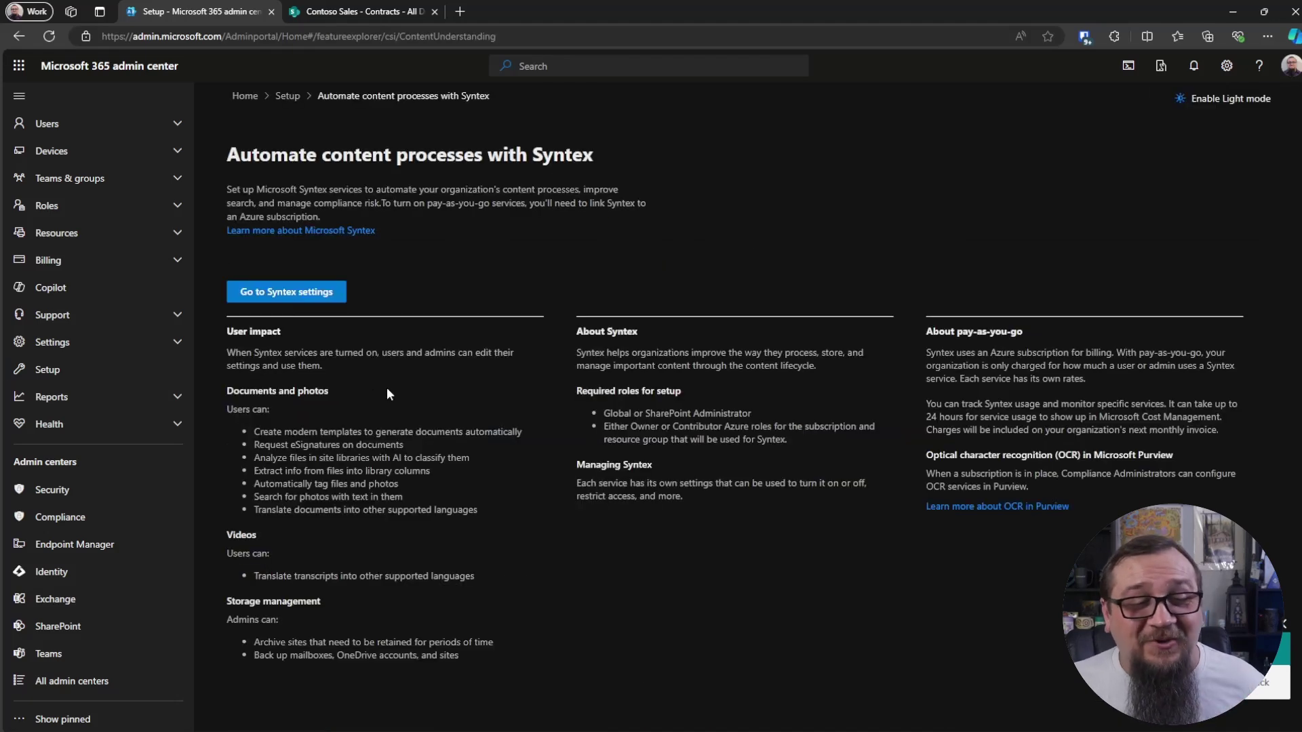
{"action": "left_click", "coordinate": [309, 298]}
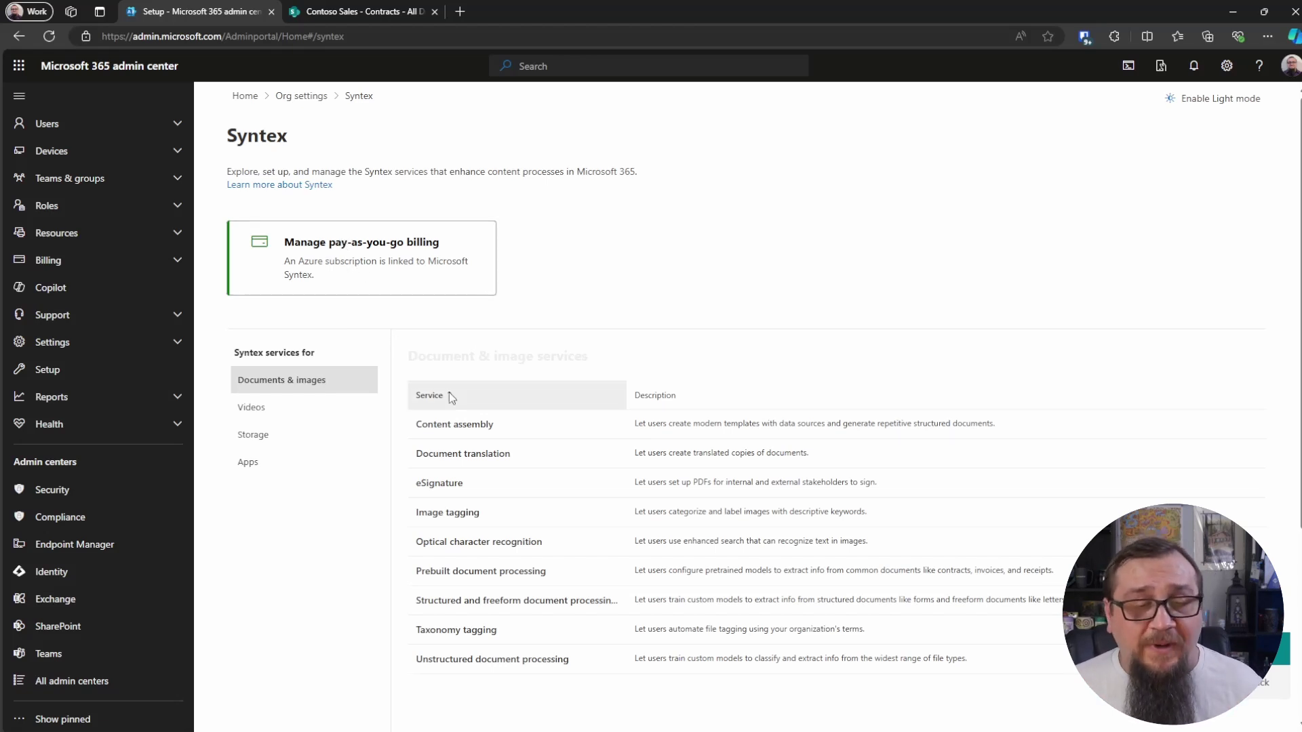
{"action": "left_click", "coordinate": [268, 410]}
{"action": "left_click", "coordinate": [289, 432]}
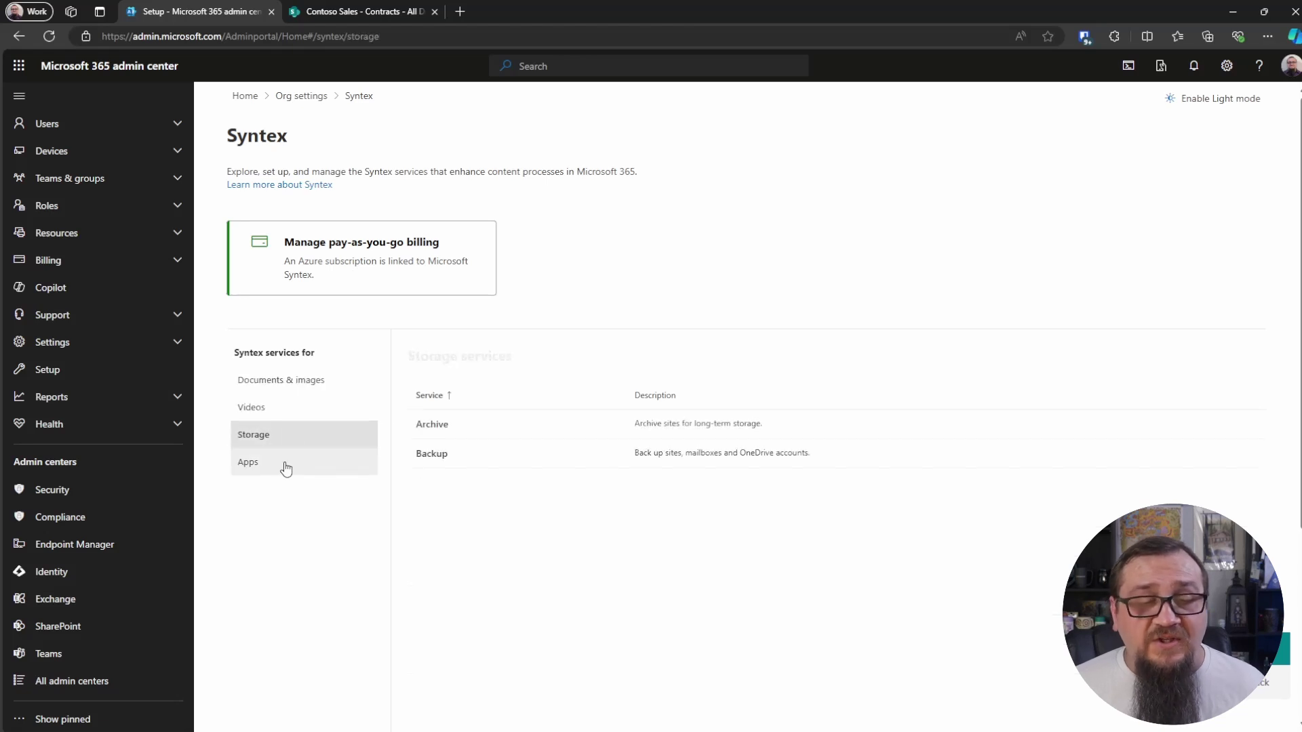
{"action": "left_click", "coordinate": [312, 461]}
{"action": "left_click", "coordinate": [286, 433]}
{"action": "left_click", "coordinate": [288, 383]}
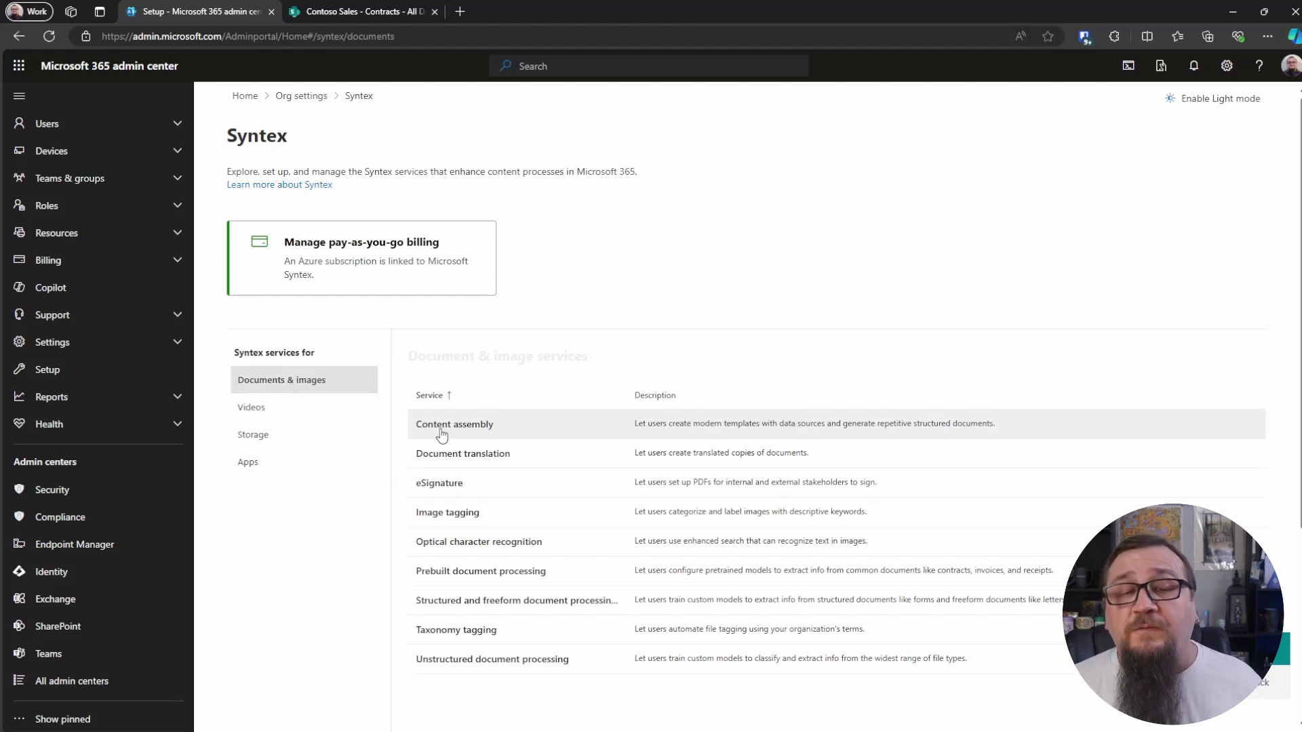
{"action": "left_click", "coordinate": [465, 456]}
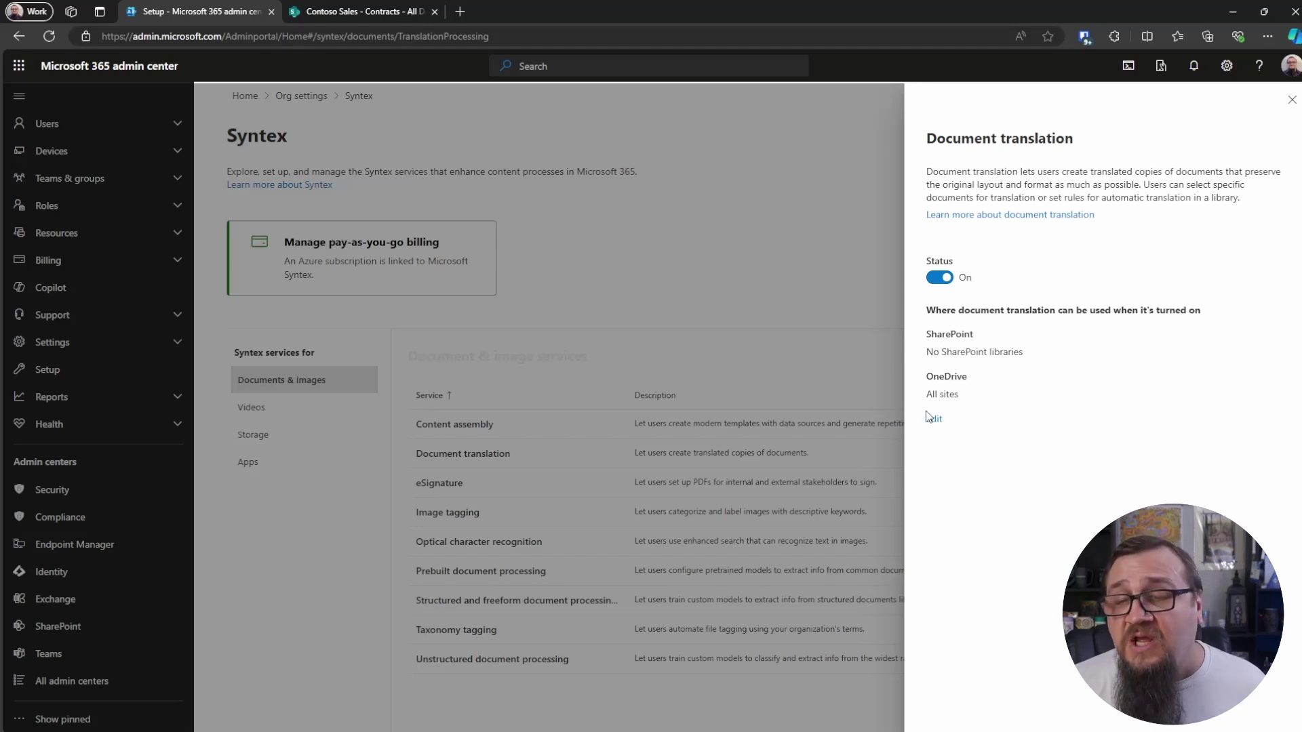
{"action": "left_click", "coordinate": [1292, 100]}
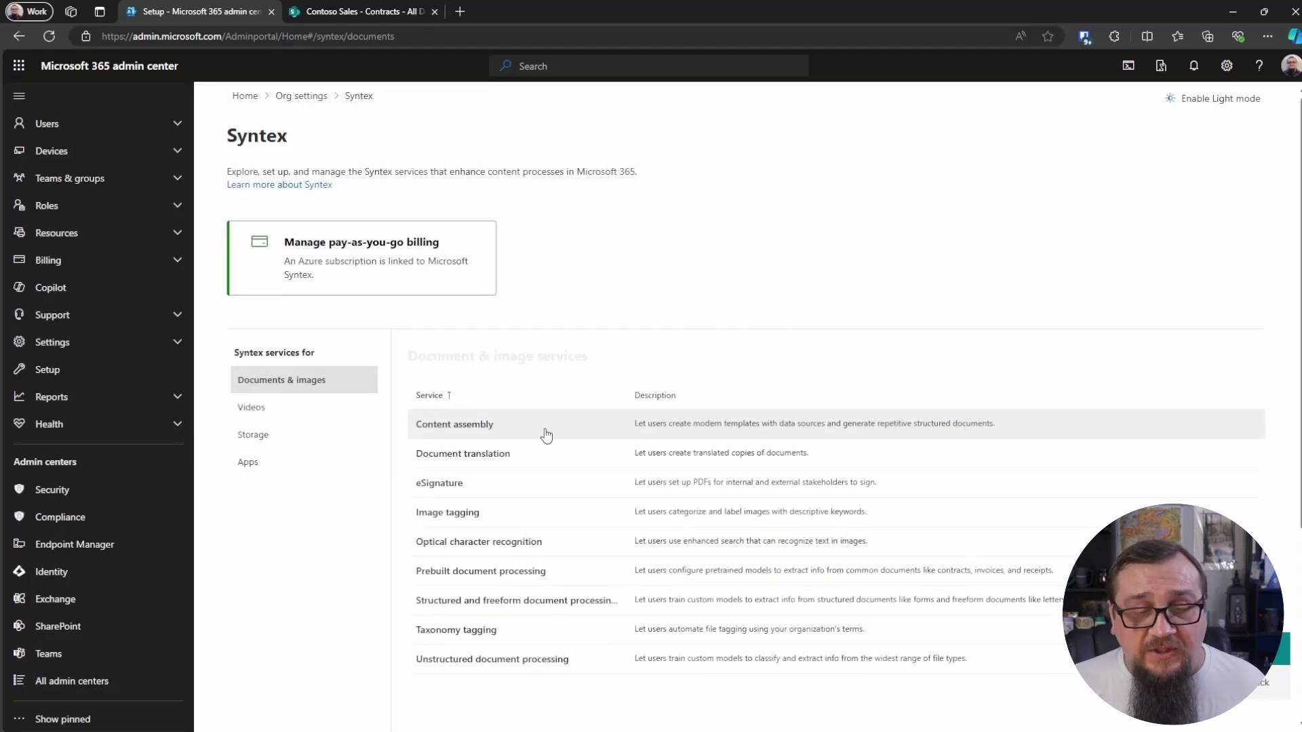
{"action": "left_click", "coordinate": [437, 514]}
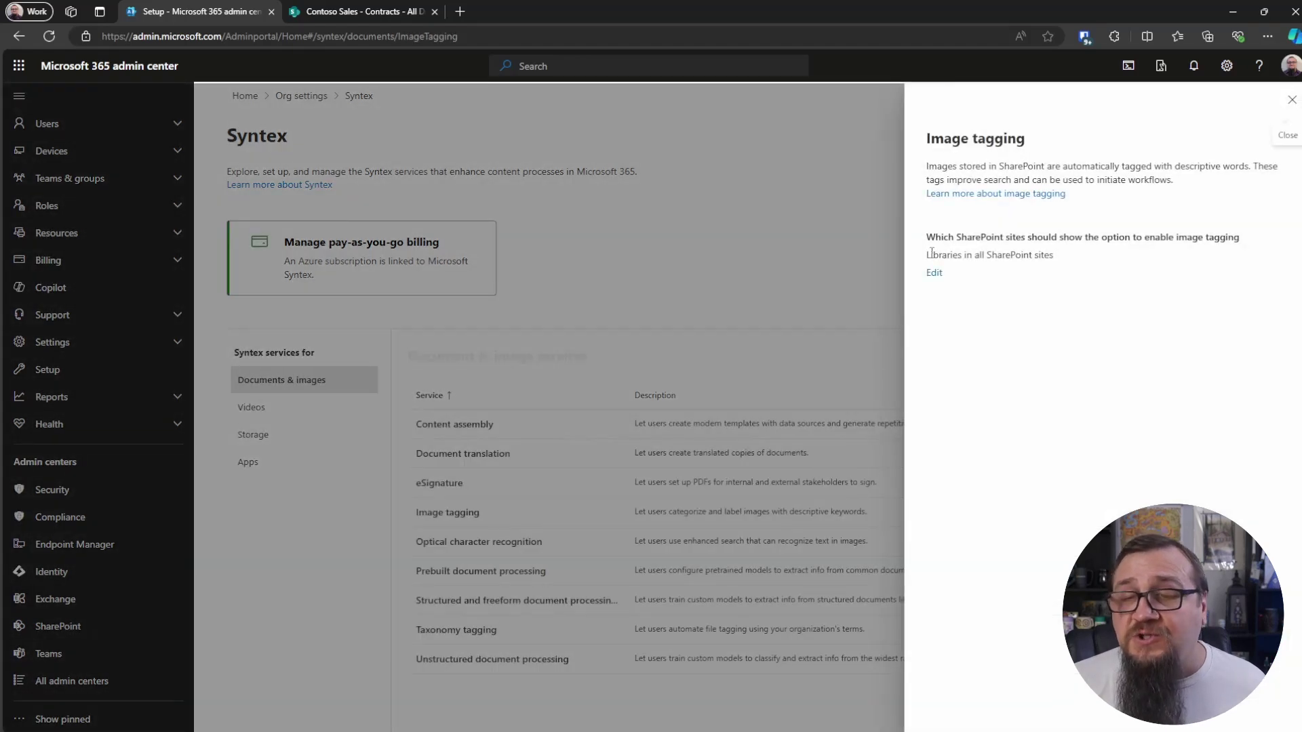
{"action": "left_click_drag", "start_coordinate": [927, 259], "coordinate": [1075, 261]}
{"action": "left_click", "coordinate": [1074, 261]}
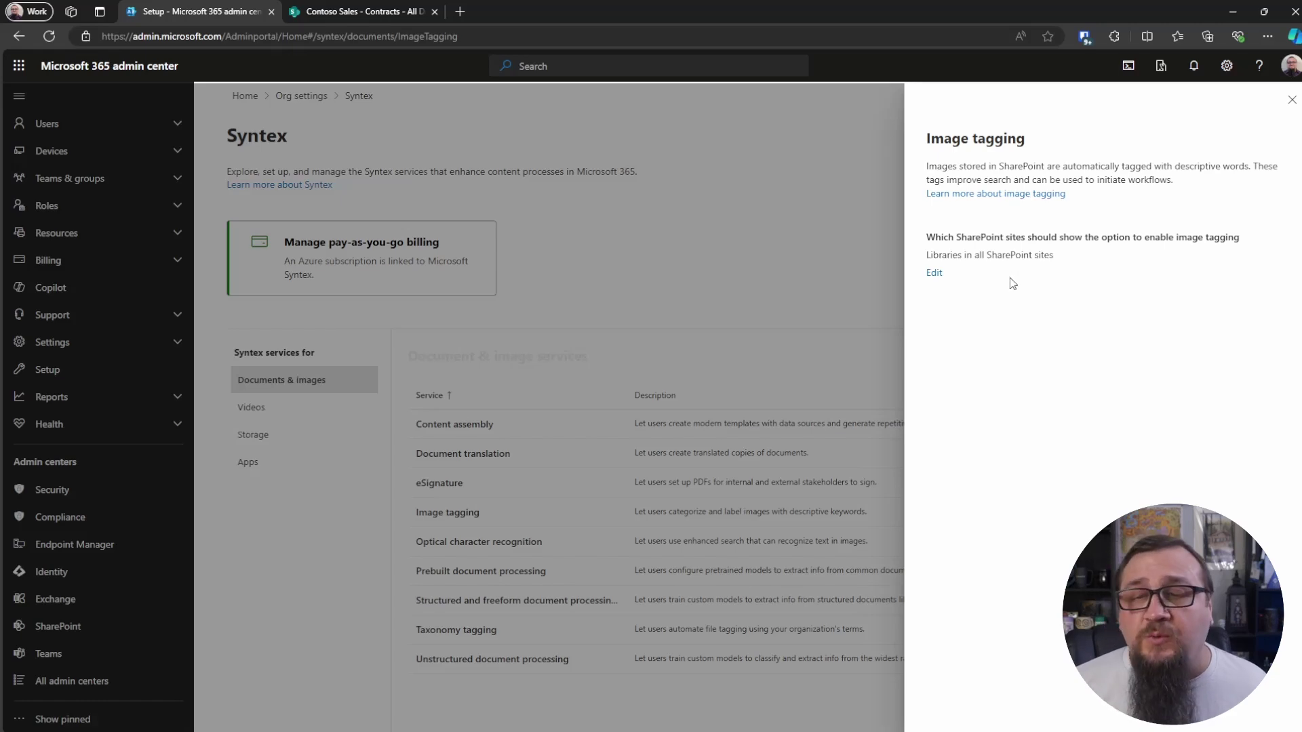
{"action": "left_click", "coordinate": [934, 274]}
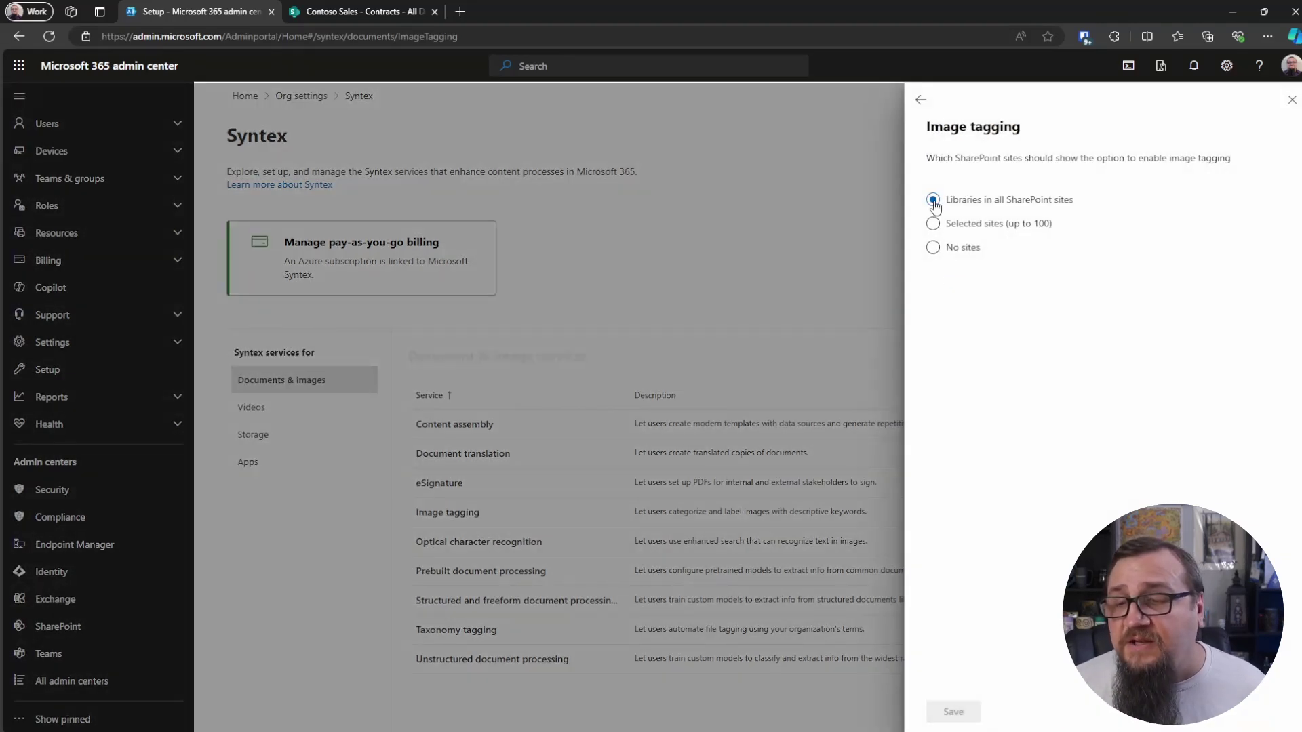
{"action": "left_click", "coordinate": [934, 225]}
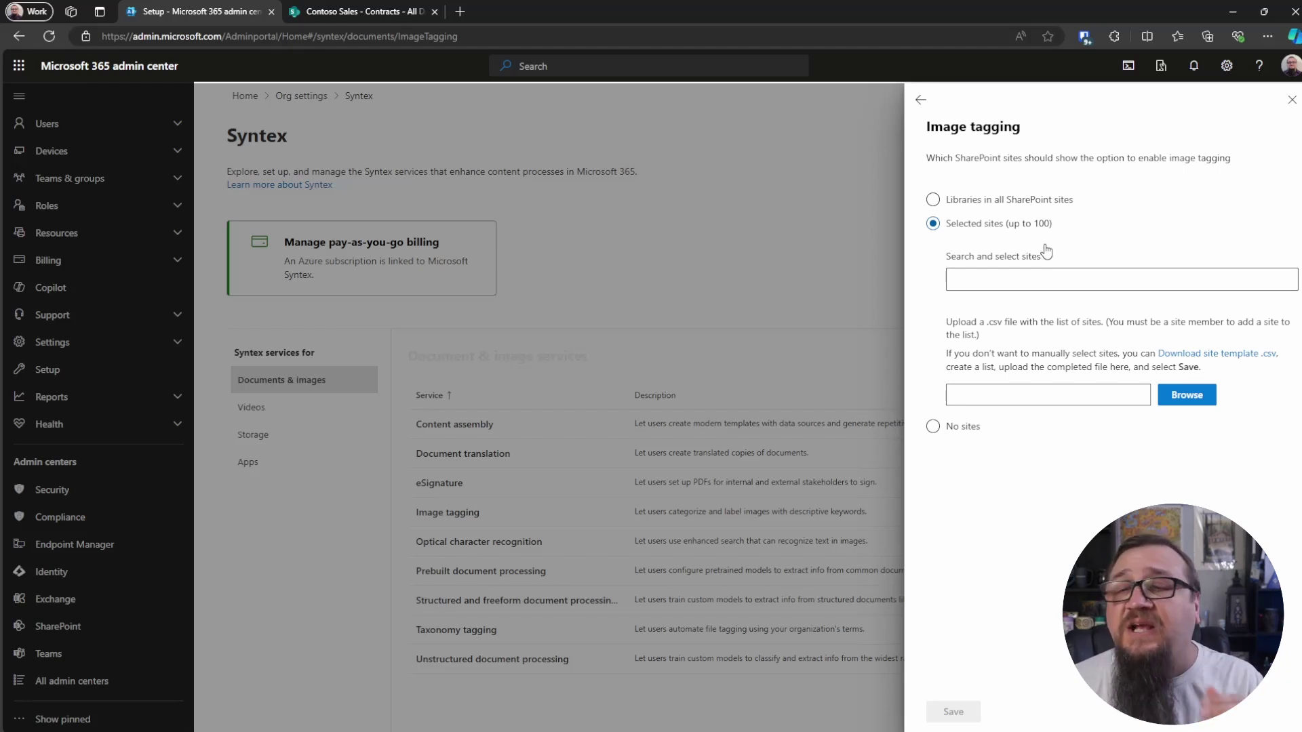
{"action": "left_click", "coordinate": [1290, 102]}
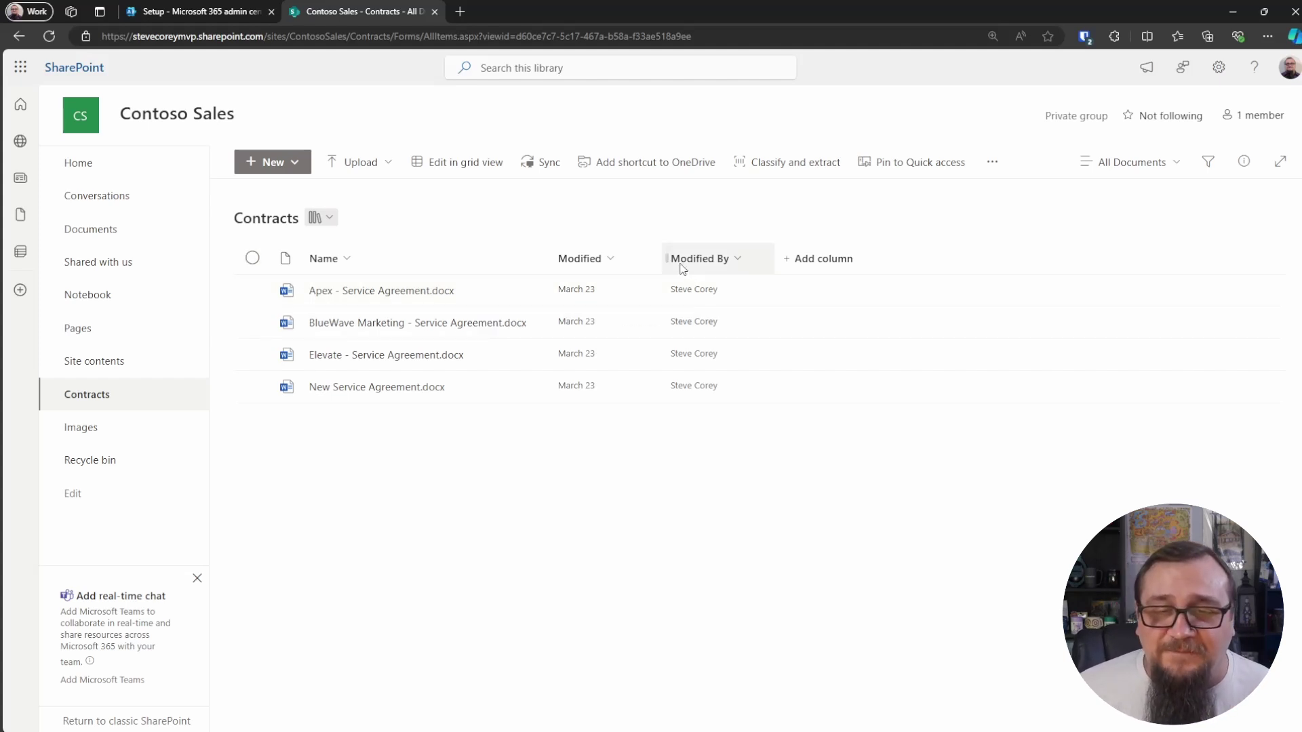
Step: Add a single-line text column named 'Client Name' to Contracts and begin its Autofill setup
{"action": "left_click", "coordinate": [548, 238]}
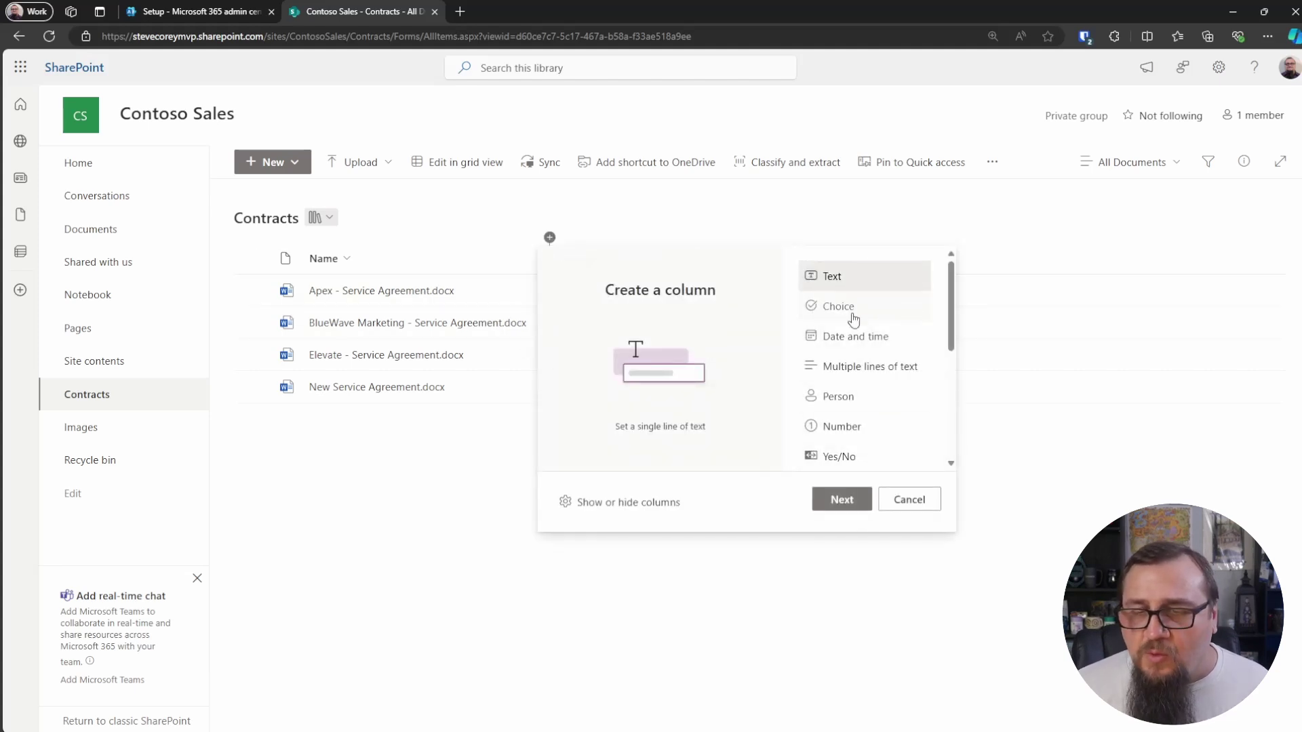
{"action": "left_click", "coordinate": [841, 499]}
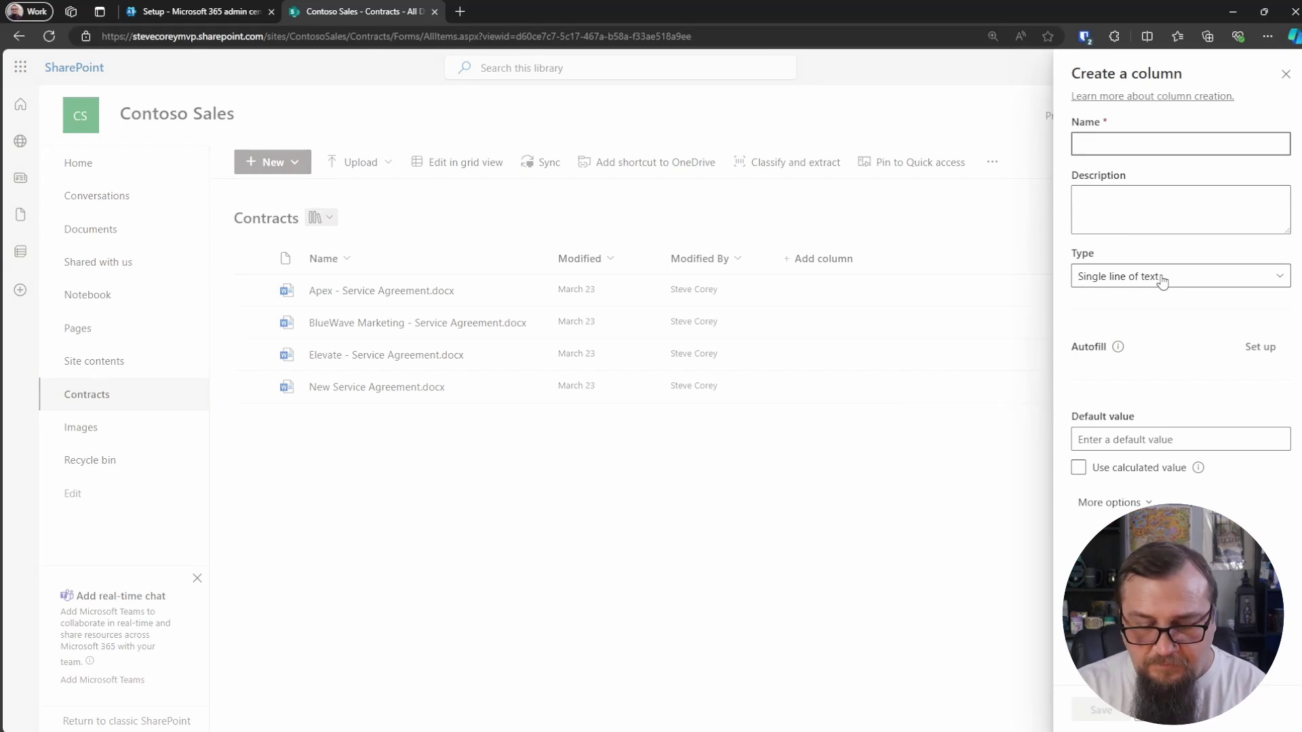
{"action": "type", "text": "Client Name"}
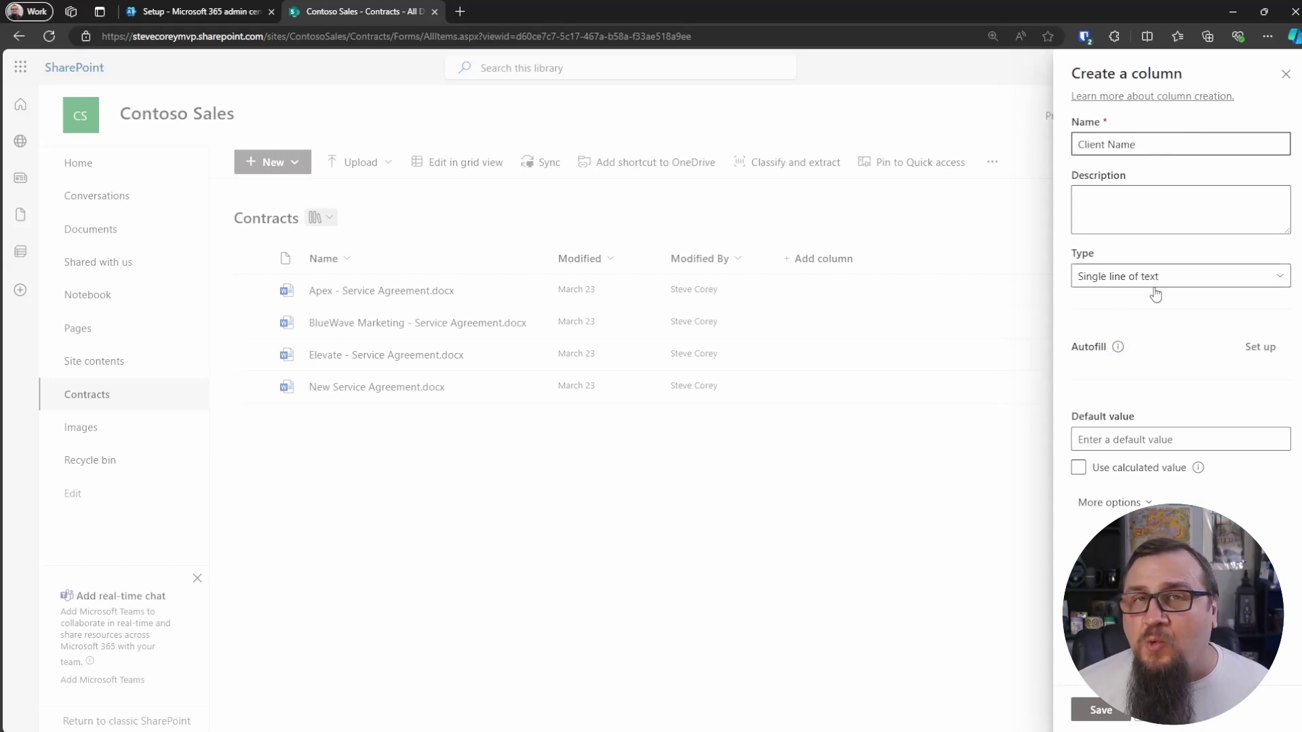
{"action": "left_click", "coordinate": [1120, 349]}
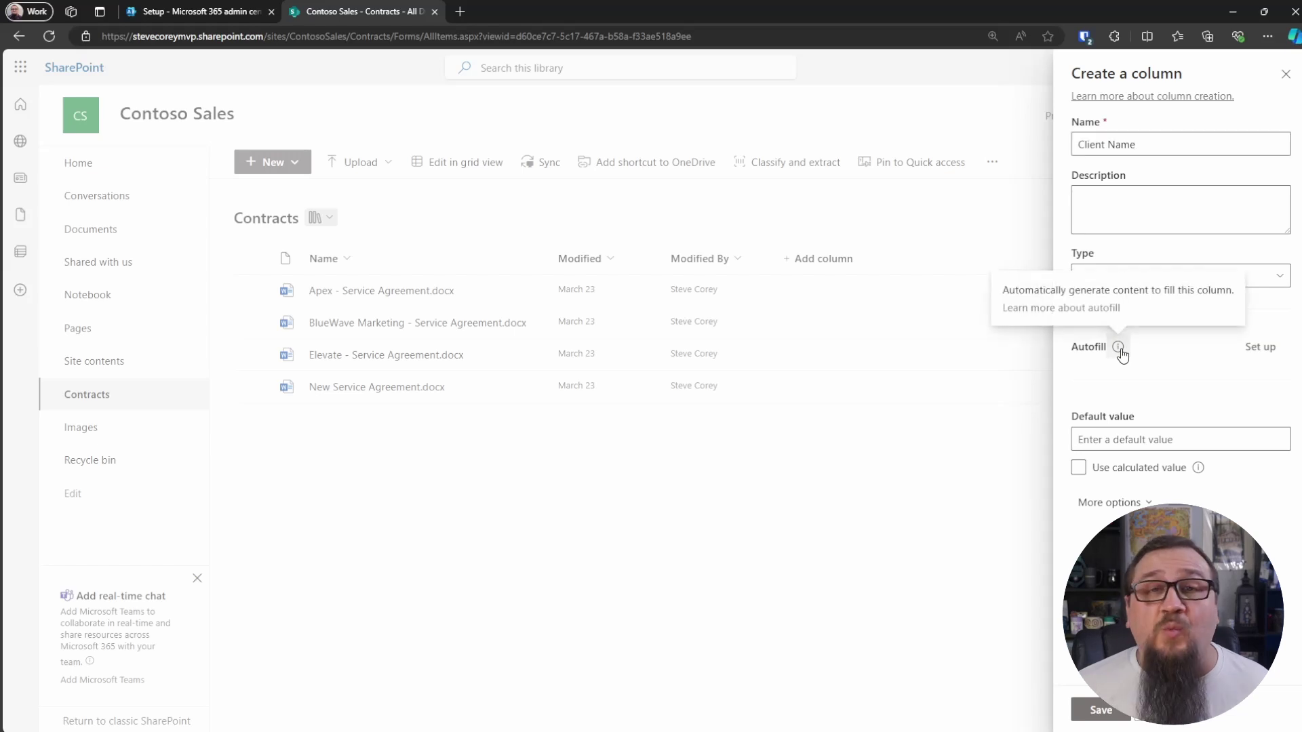
Step: Start the Client Name Autofill setup and put the cursor in its empty Prompt box
{"action": "left_click", "coordinate": [1262, 357]}
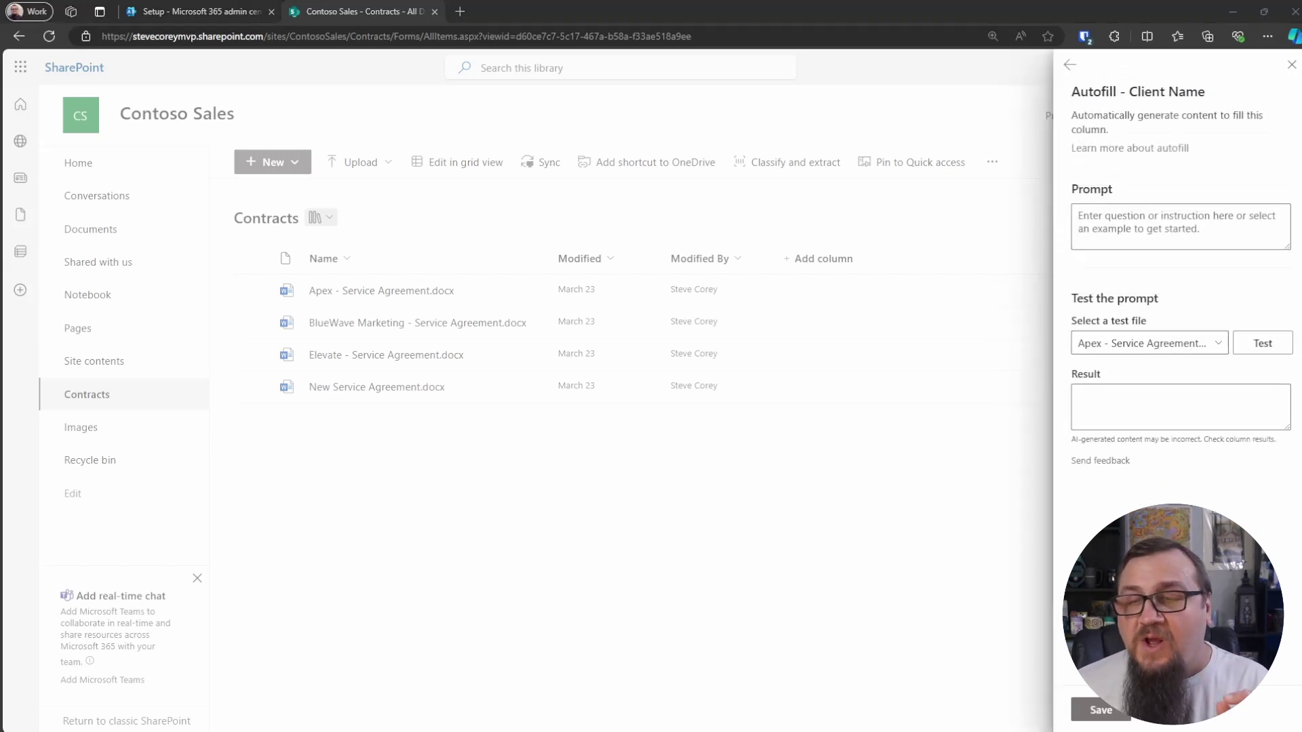
{"action": "left_click", "coordinate": [1135, 228]}
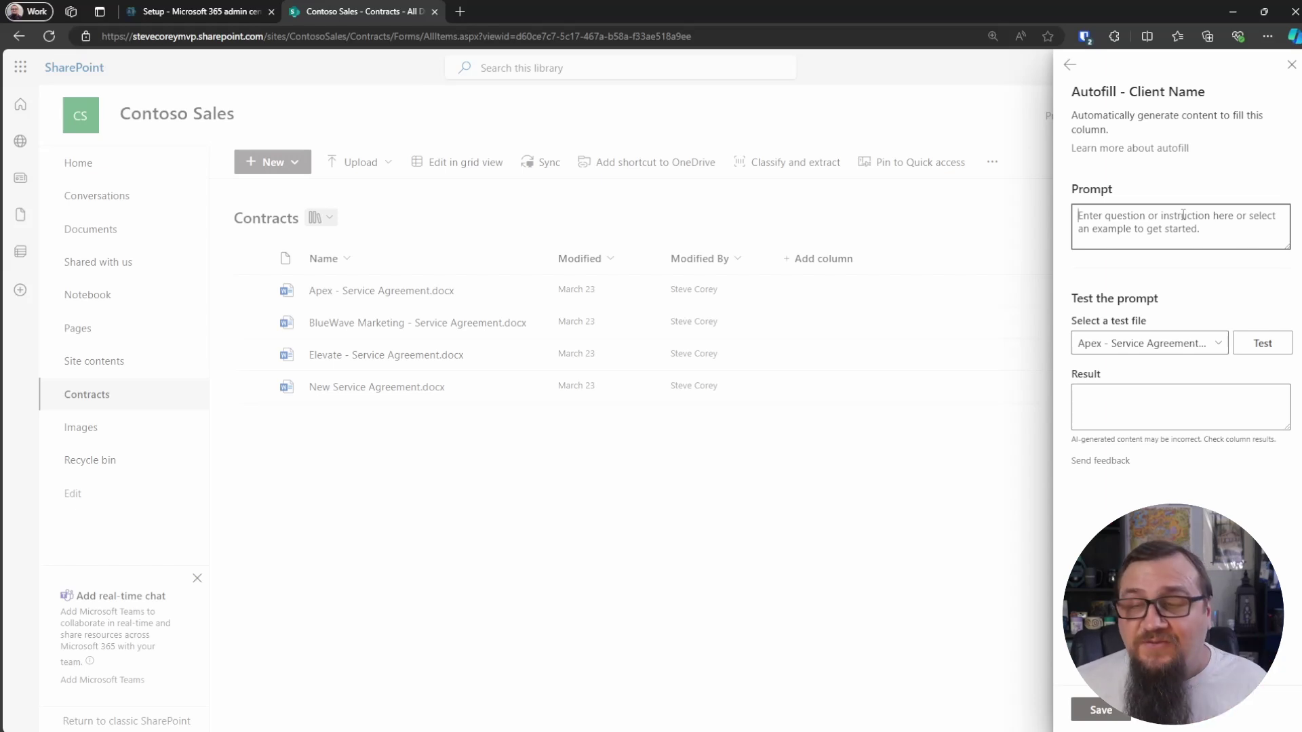
Step: Paste the client-name prompt and test it on Apex - Service Agreement.docx, returning 'Apex Solutions'
{"action": "type", "text": "Return the name of the business or client that would sign this document and receive the services described in the document."}
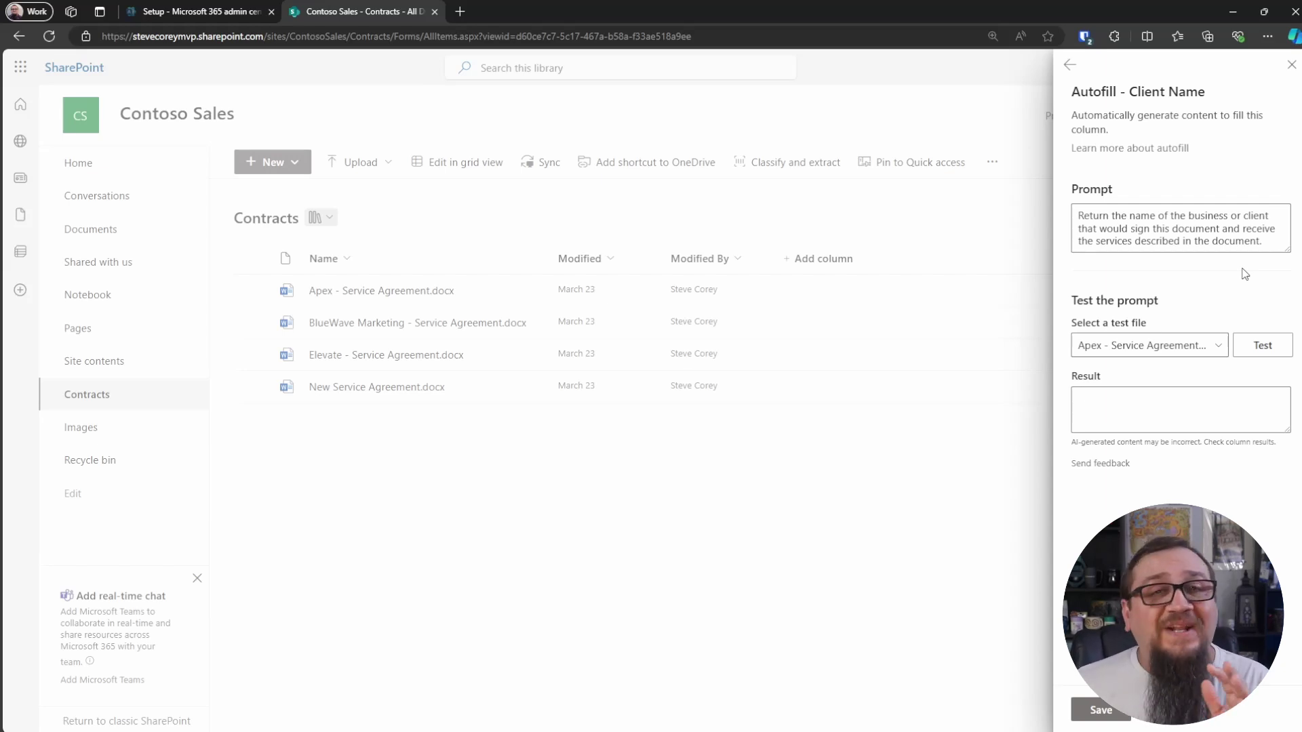
{"action": "left_click", "coordinate": [1190, 347]}
{"action": "left_click", "coordinate": [1148, 373]}
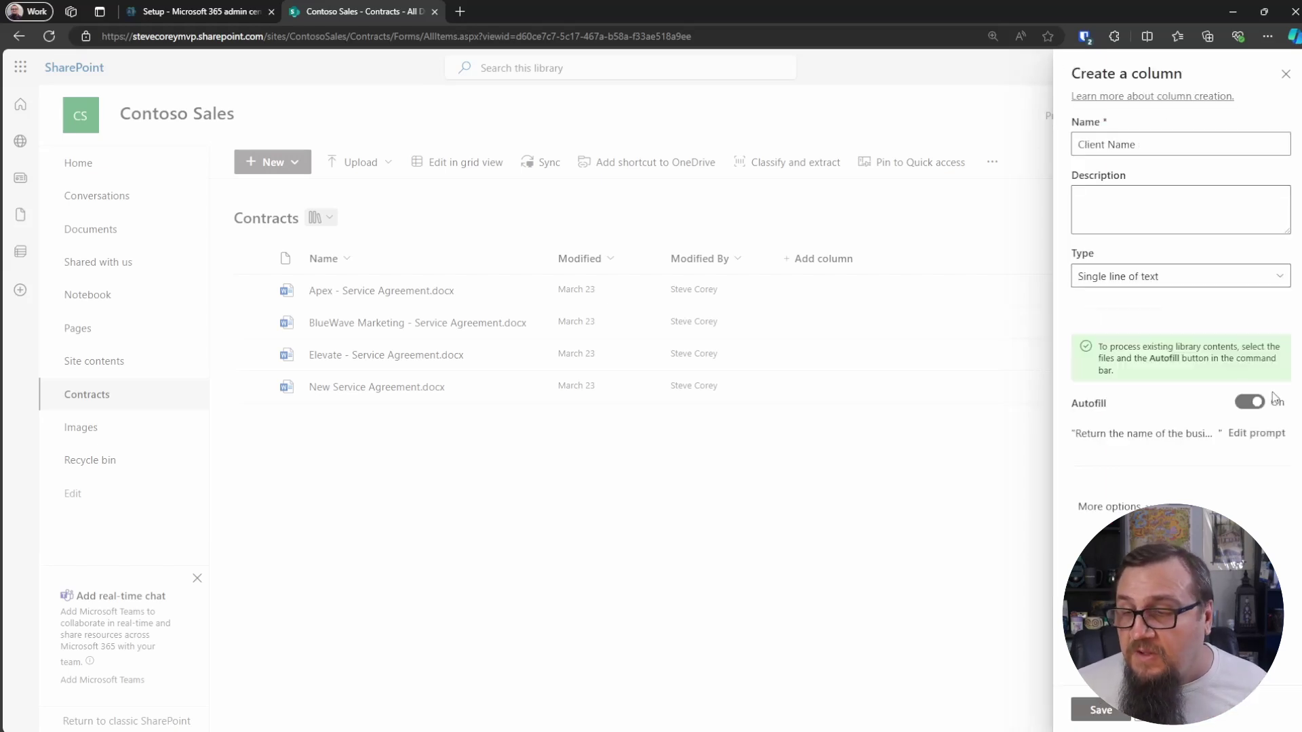
Step: Save the Autofill-enabled Client Name column, adding Client Name and Processing status to Contracts
{"action": "left_click", "coordinate": [1100, 710]}
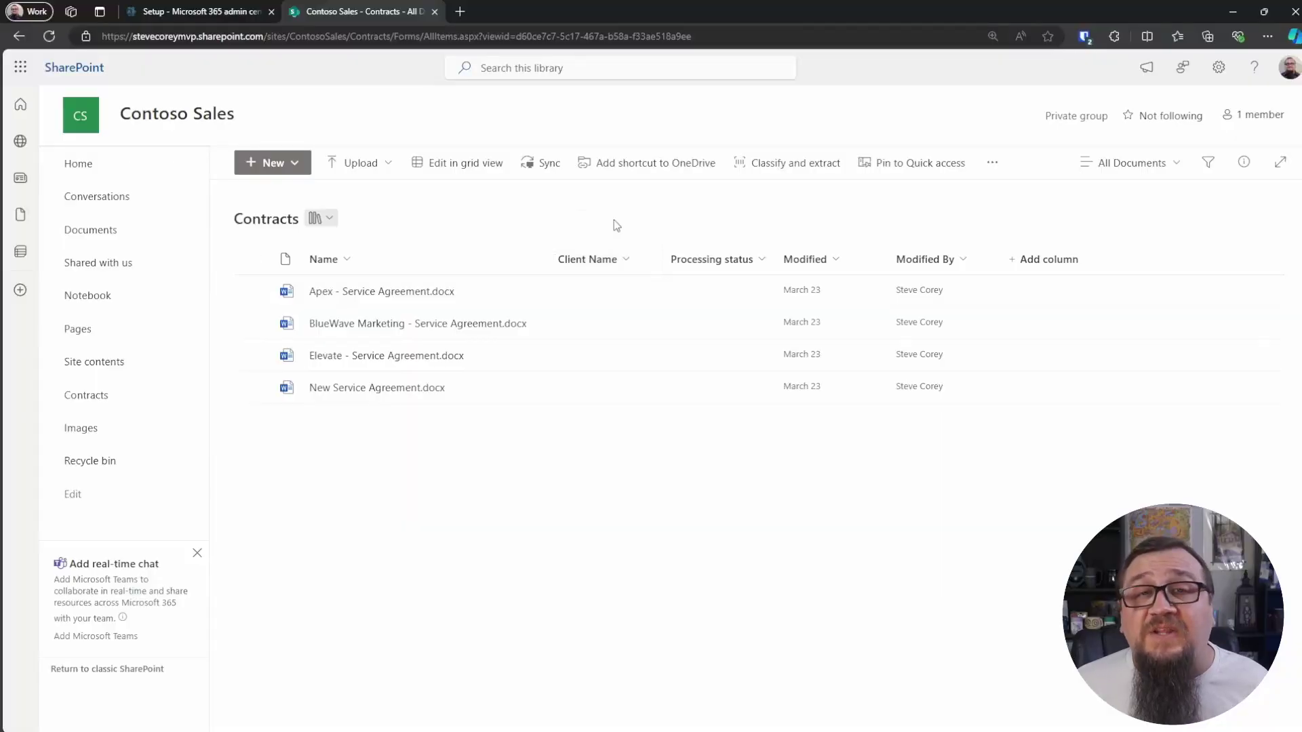
Step: Run Autofill on the Apex contract from its More actions menu
{"action": "left_click", "coordinate": [251, 290]}
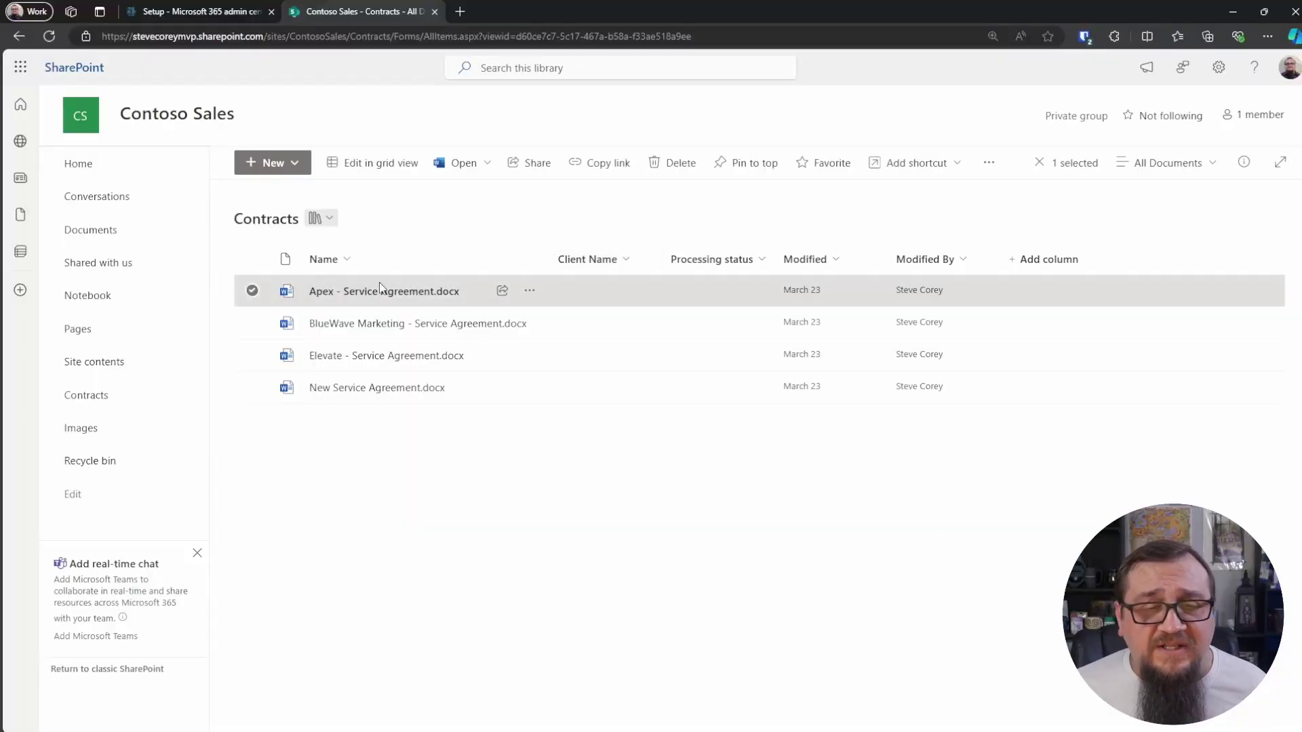
{"action": "left_click", "coordinate": [530, 290]}
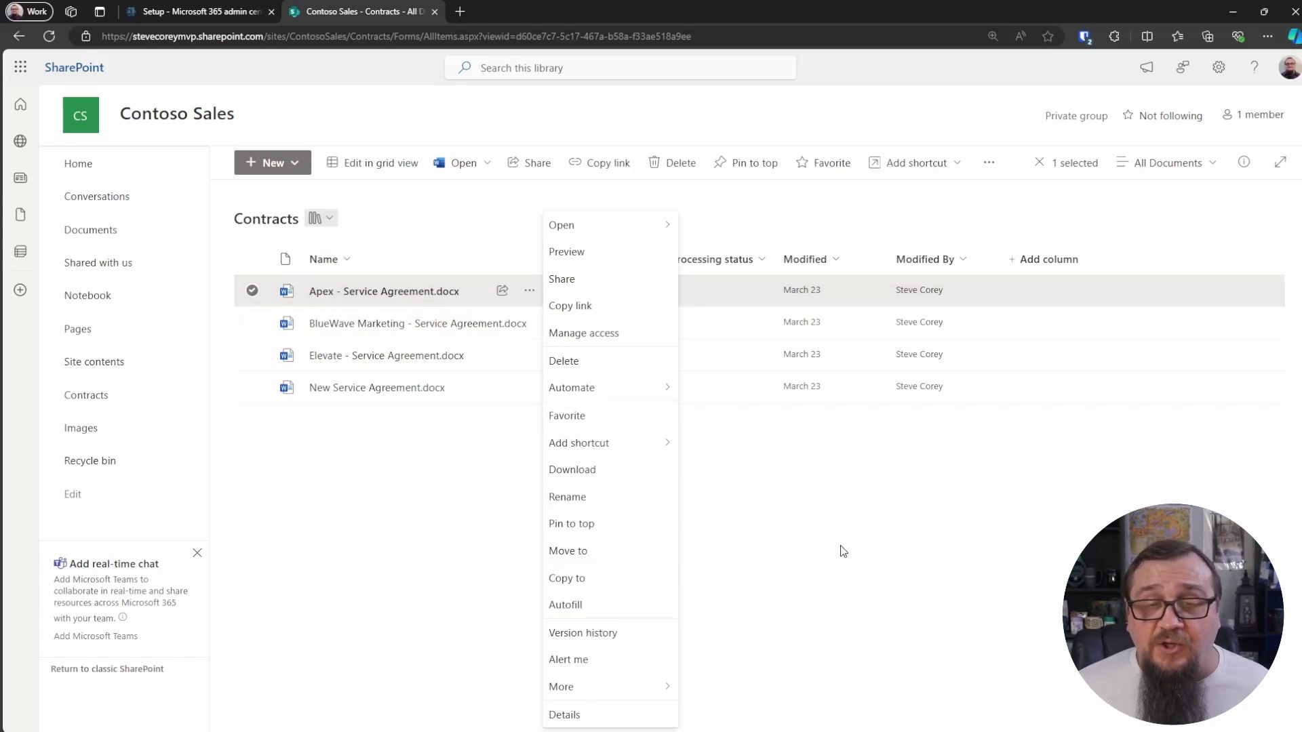
{"action": "left_click", "coordinate": [988, 163]}
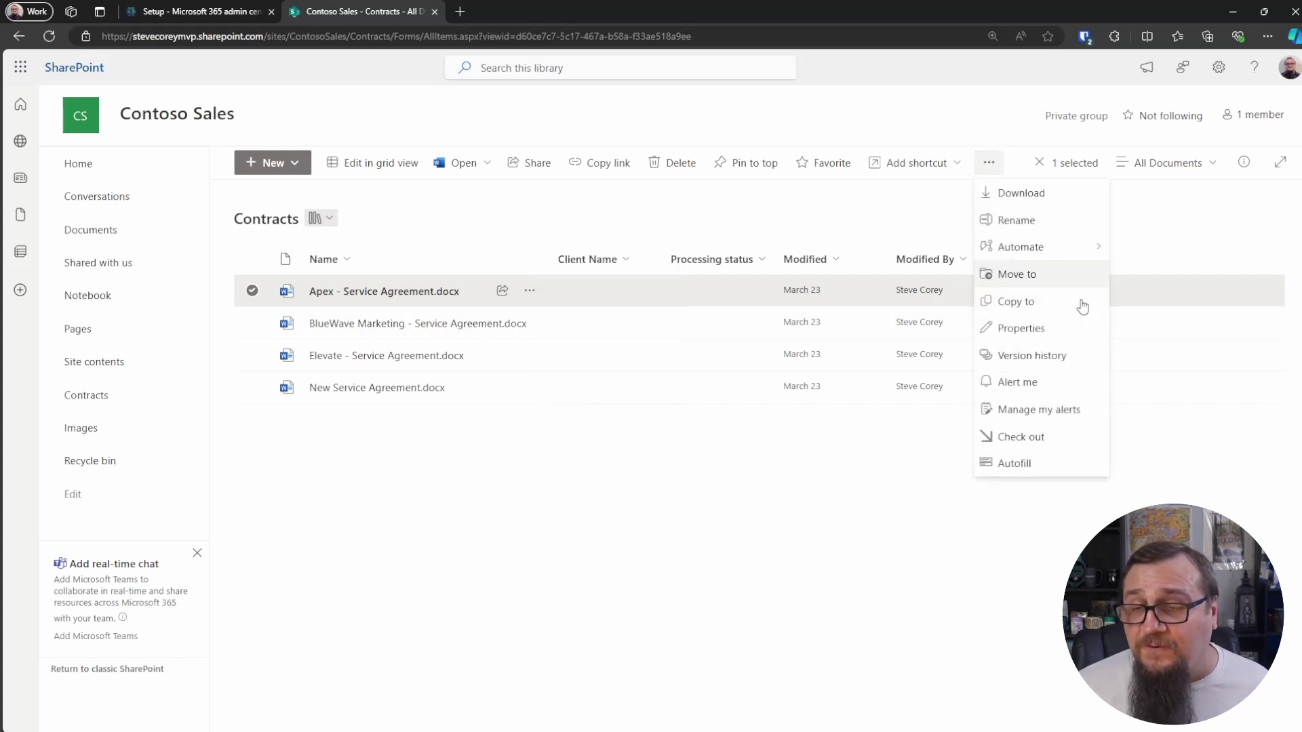
{"action": "left_click", "coordinate": [1014, 463]}
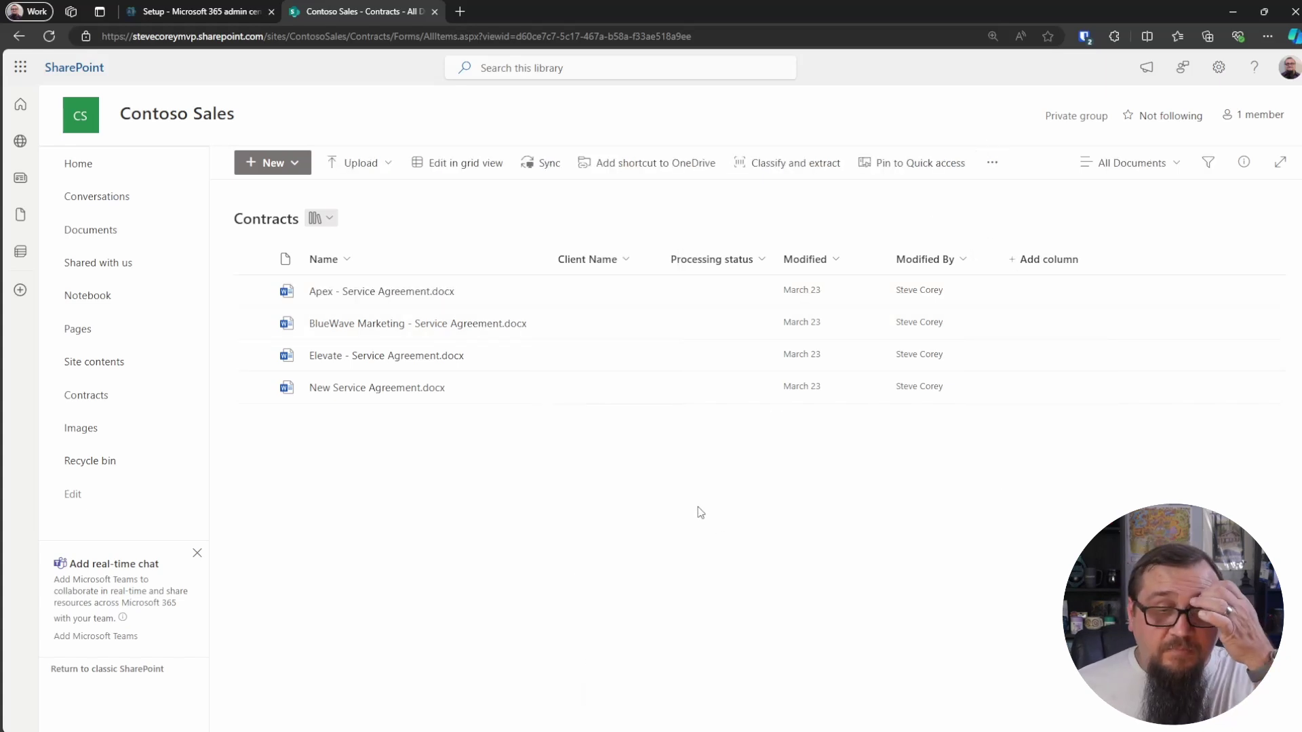
Step: Run Autofill on the BlueWave Marketing, Elevate and New Service Agreement contracts, then reload the library
{"action": "left_click", "coordinate": [252, 323]}
{"action": "left_click", "coordinate": [252, 354]}
{"action": "left_click", "coordinate": [252, 387]}
{"action": "left_click", "coordinate": [909, 160]}
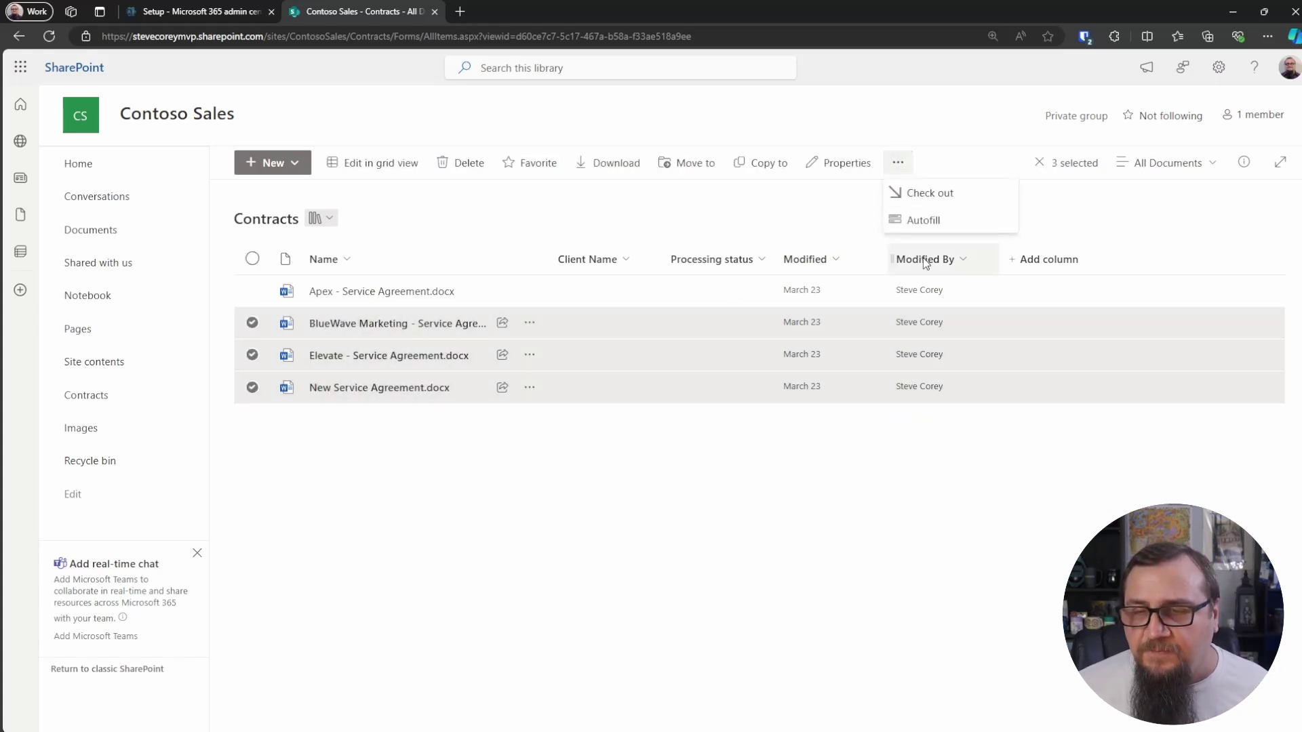
{"action": "left_click", "coordinate": [924, 221]}
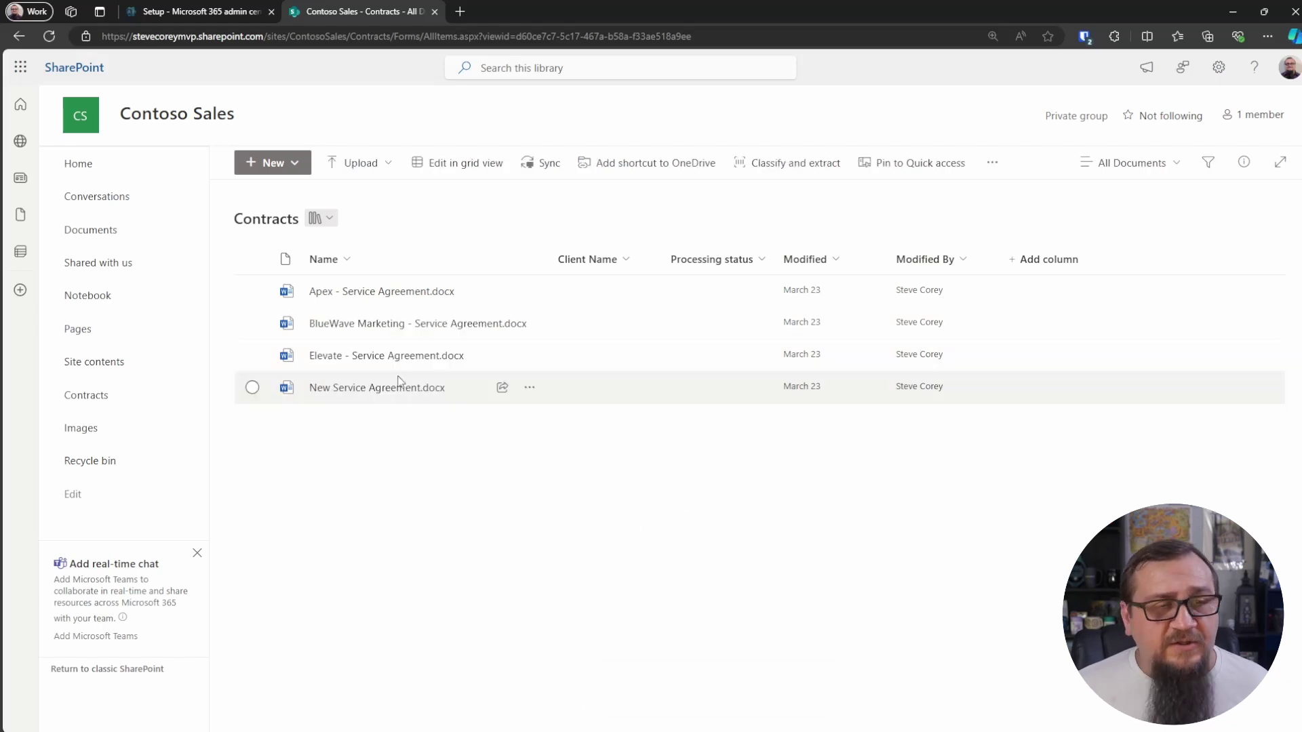
{"action": "left_click", "coordinate": [49, 36]}
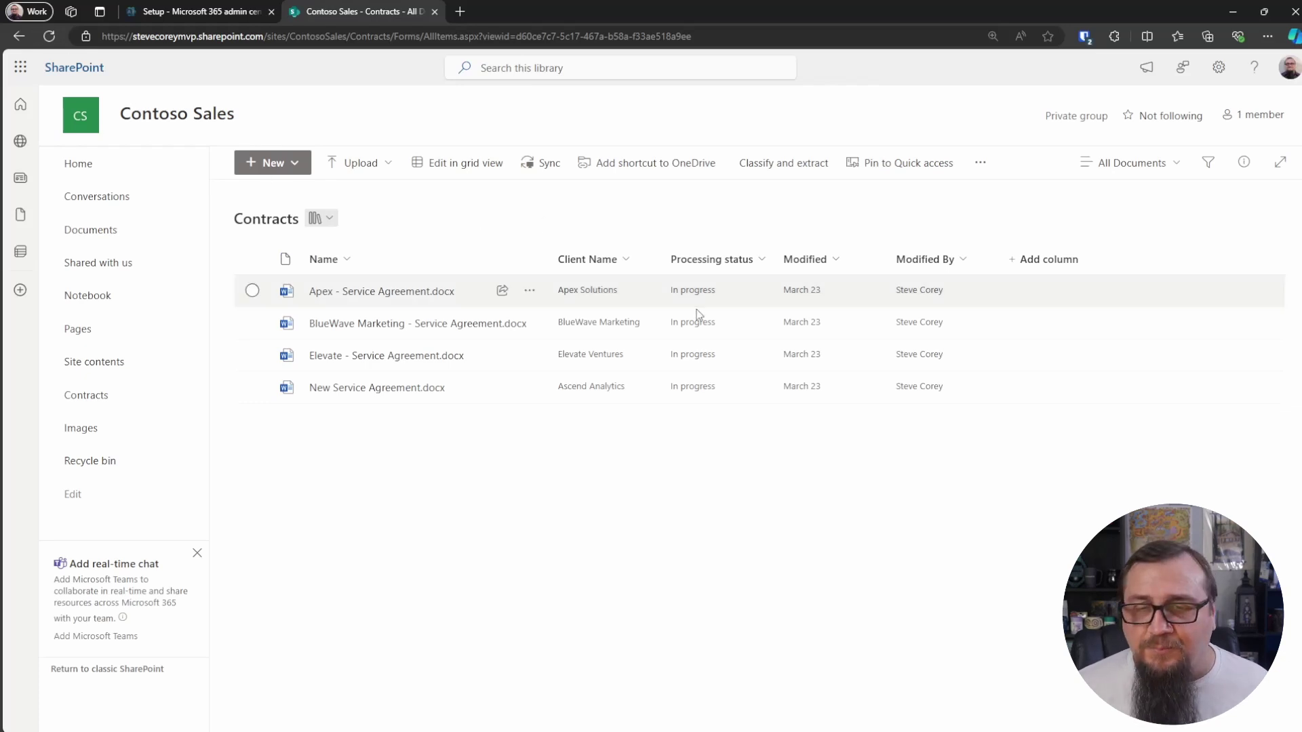
Step: Reload the Contracts library and open New Service Agreement.docx in Word for the web
{"action": "left_click", "coordinate": [47, 37]}
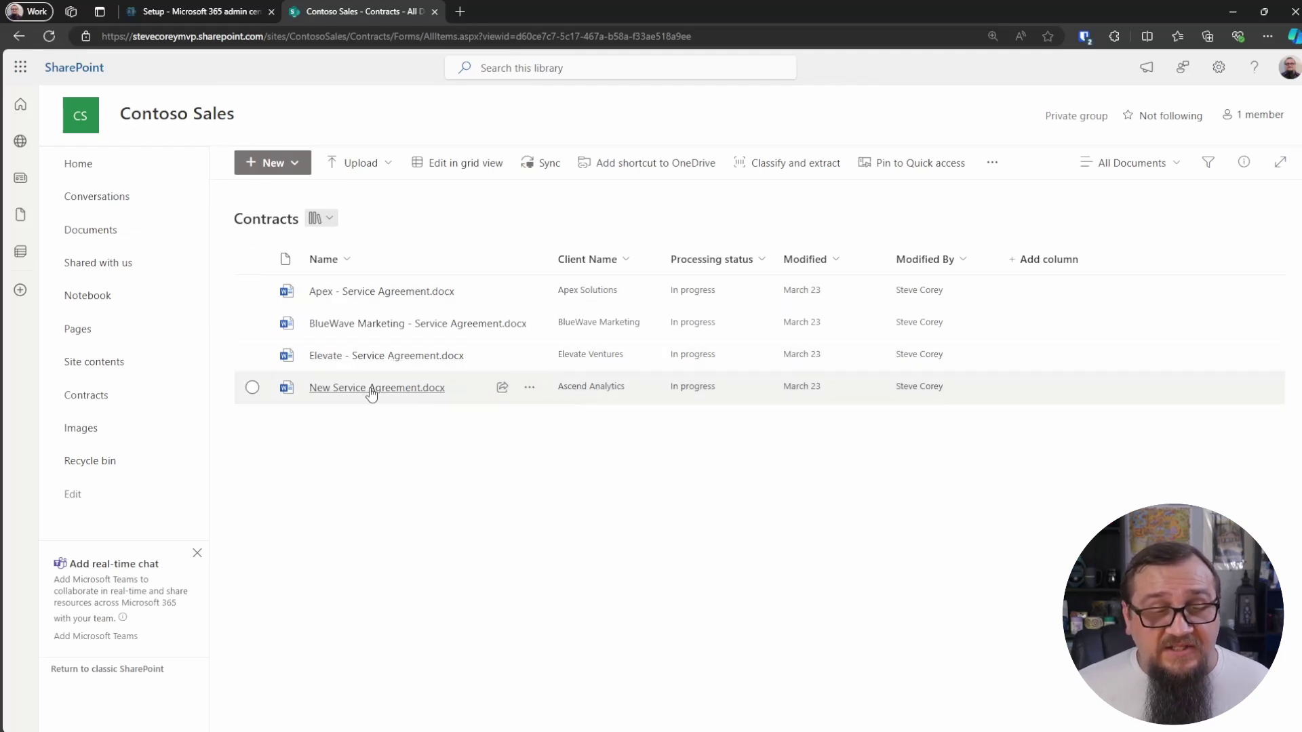
{"action": "mouse_move", "coordinate": [369, 394]}
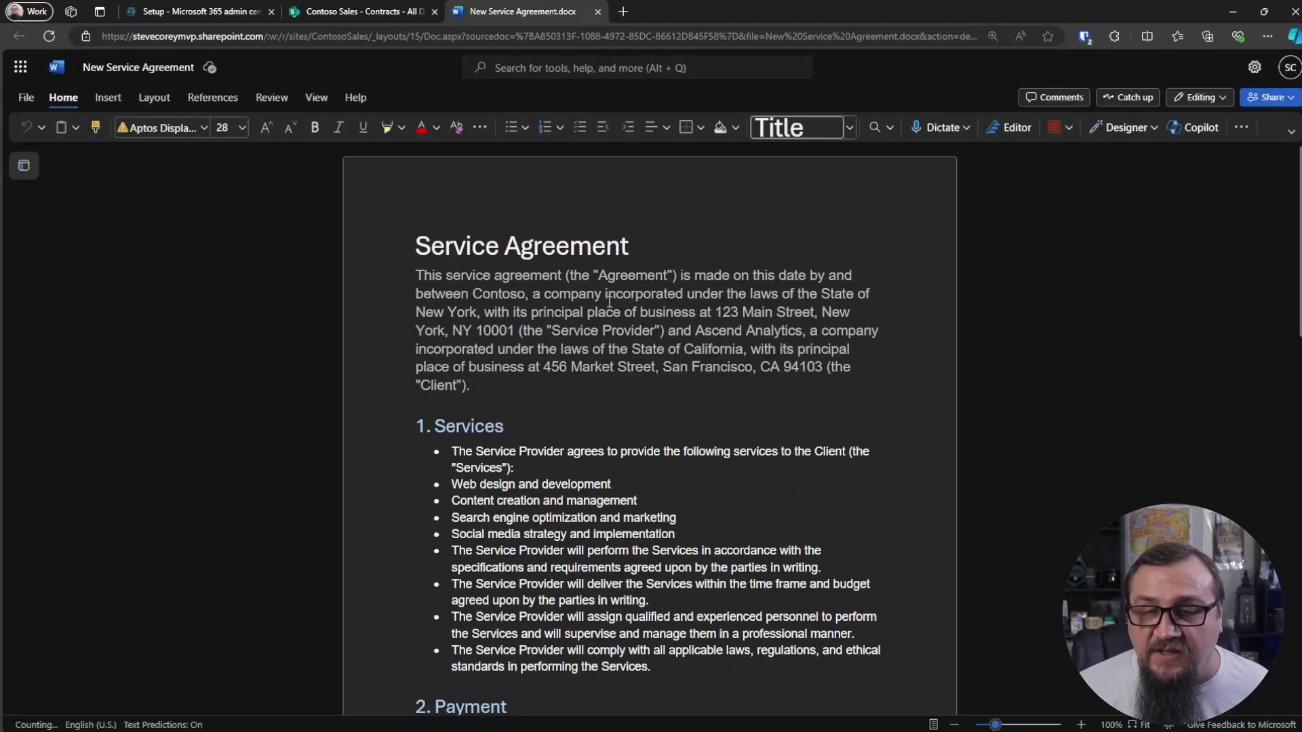
Step: Highlight 'Ascend Analytics' as the client in the contract text, then close the document
{"action": "left_click_drag", "start_coordinate": [646, 331], "coordinate": [746, 328]}
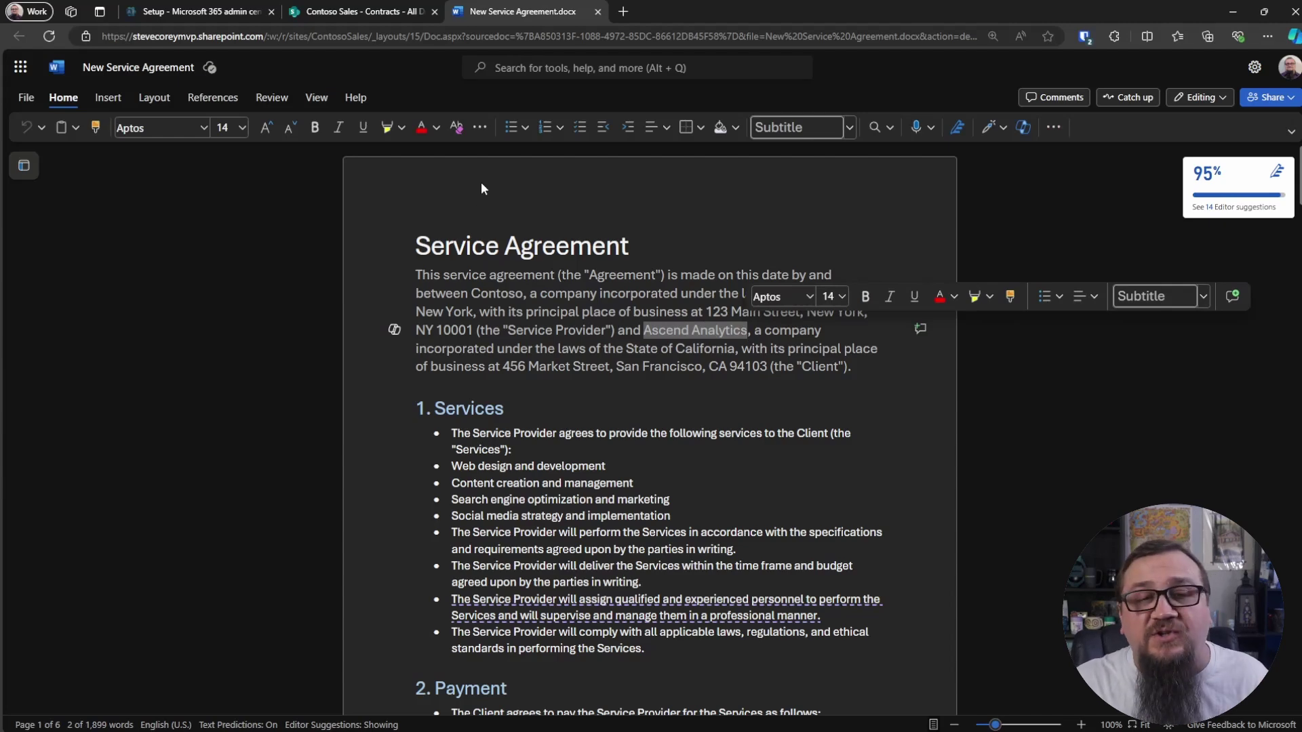
{"action": "left_click", "coordinate": [630, 309]}
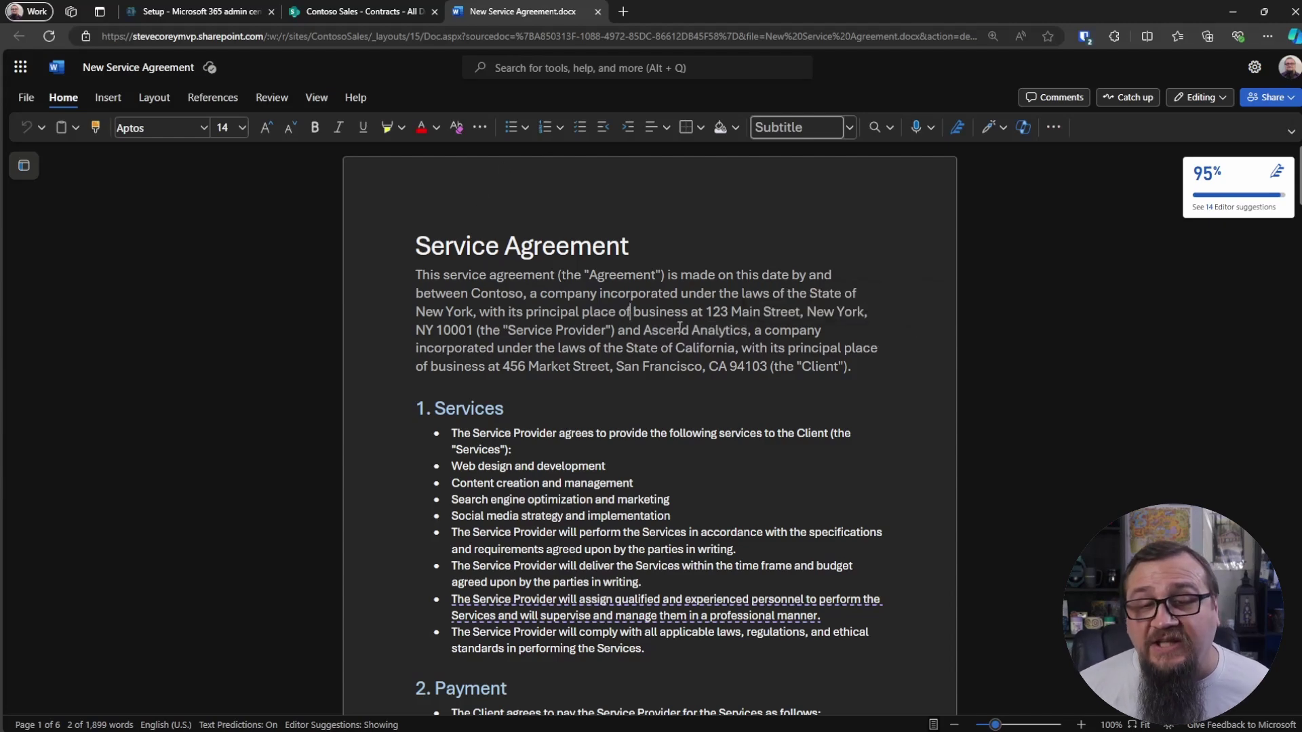
{"action": "left_click", "coordinate": [598, 12]}
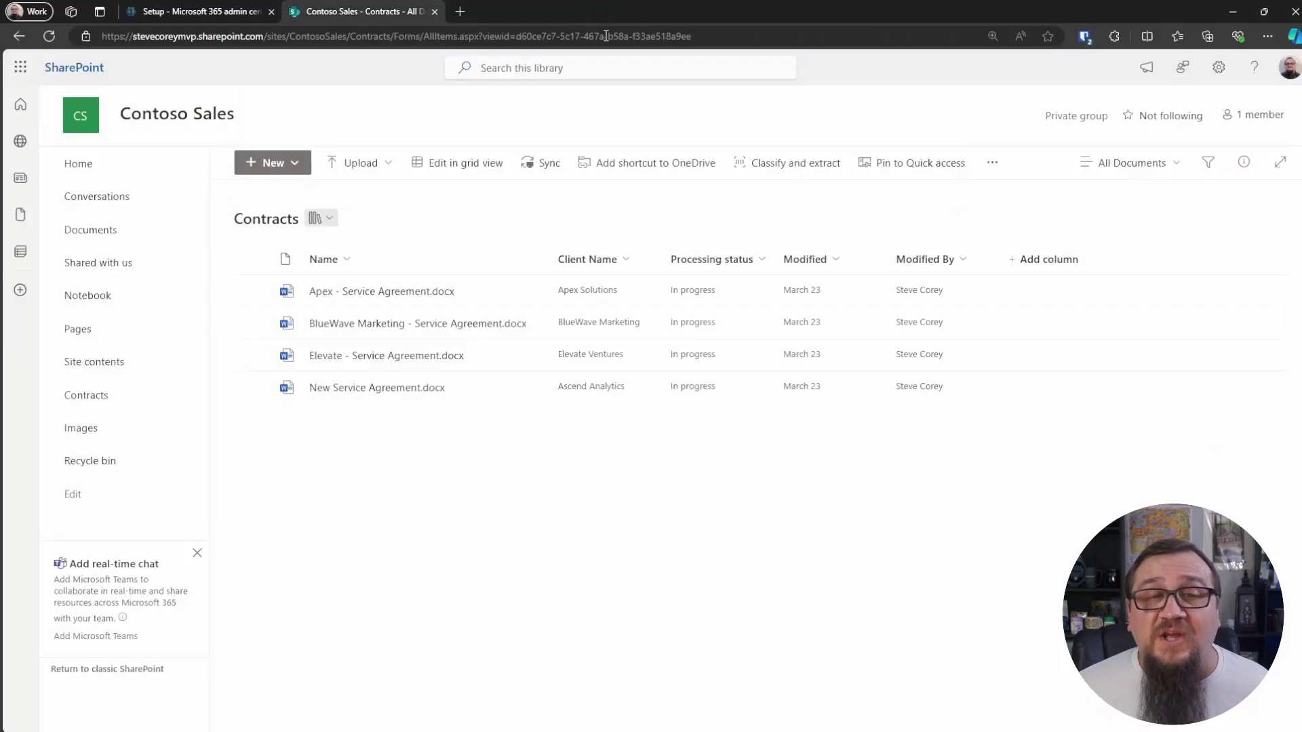
{"action": "left_click", "coordinate": [50, 37]}
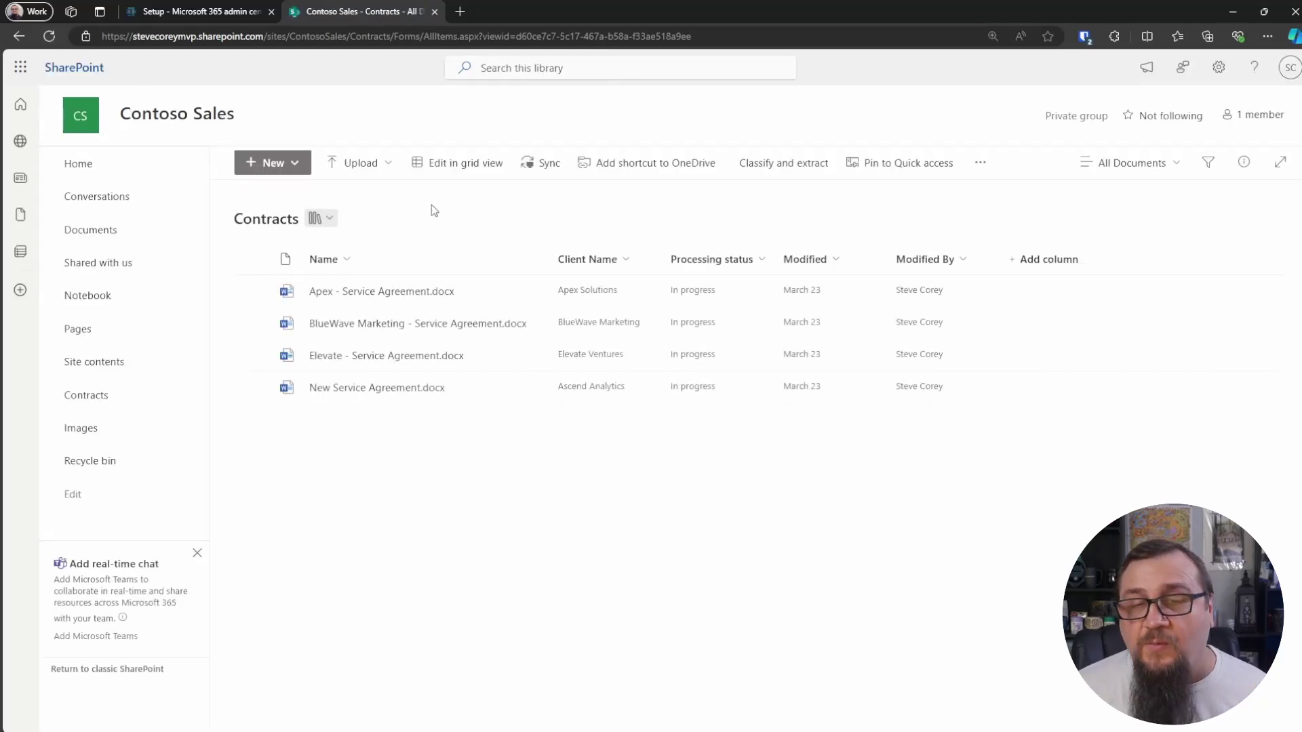